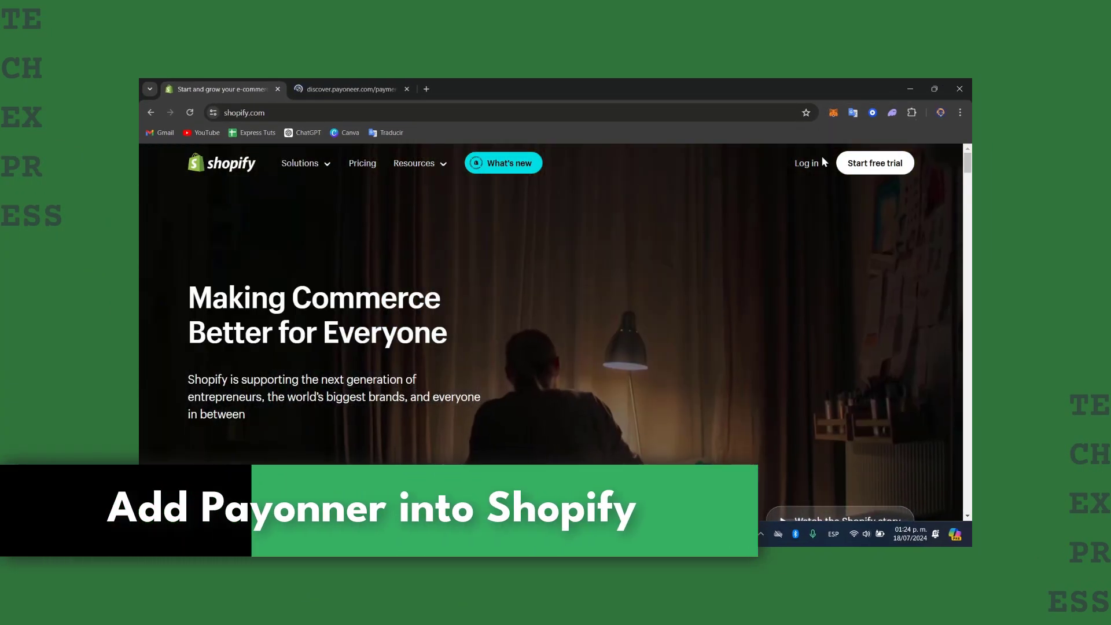
# Log in to the Shopify store admin from the shopify.com homepage.
pyautogui.click(806, 164)
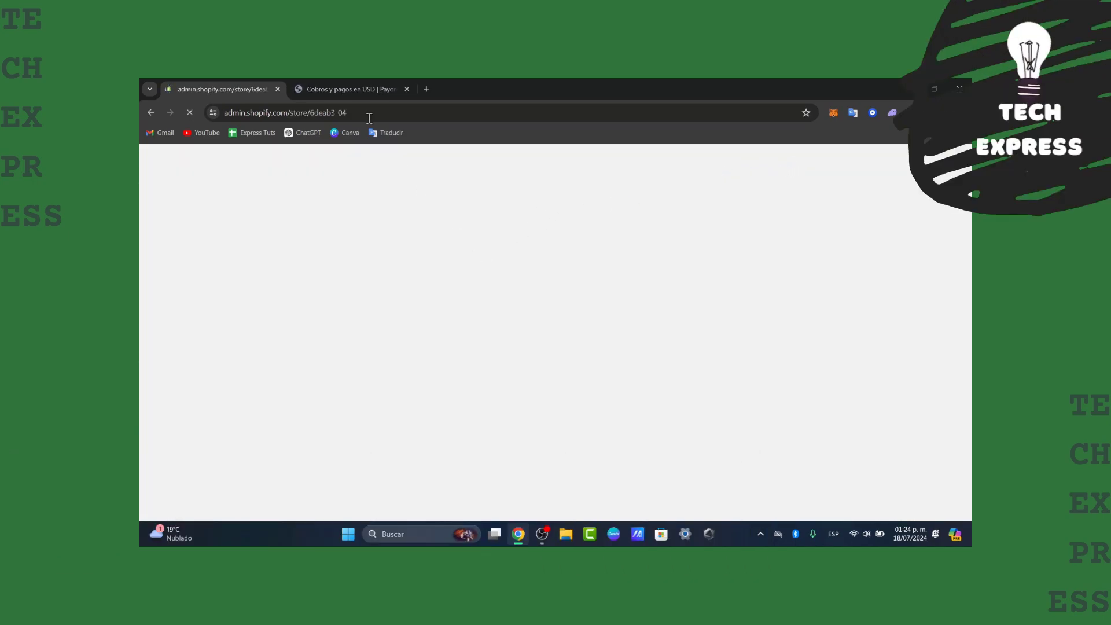
# Read through the Payoneer global payments page, then start opening a Payoneer account.
pyautogui.click(309, 83)
pyautogui.scroll(-10, 619, 465)
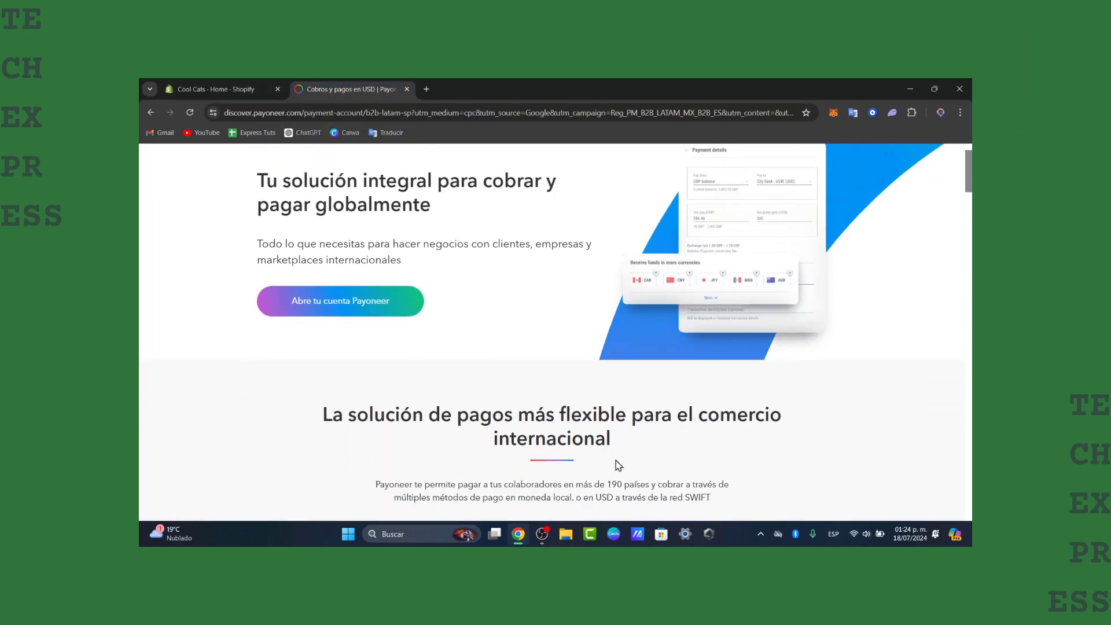
pyautogui.scroll(-10, 617, 462)
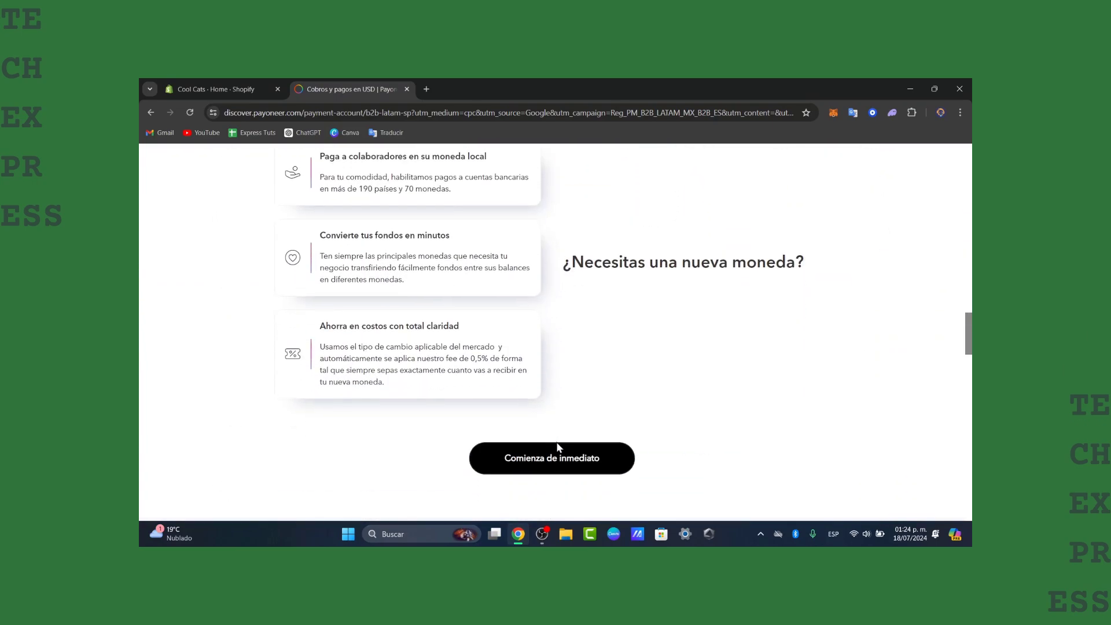
pyautogui.scroll(-12, 556, 448)
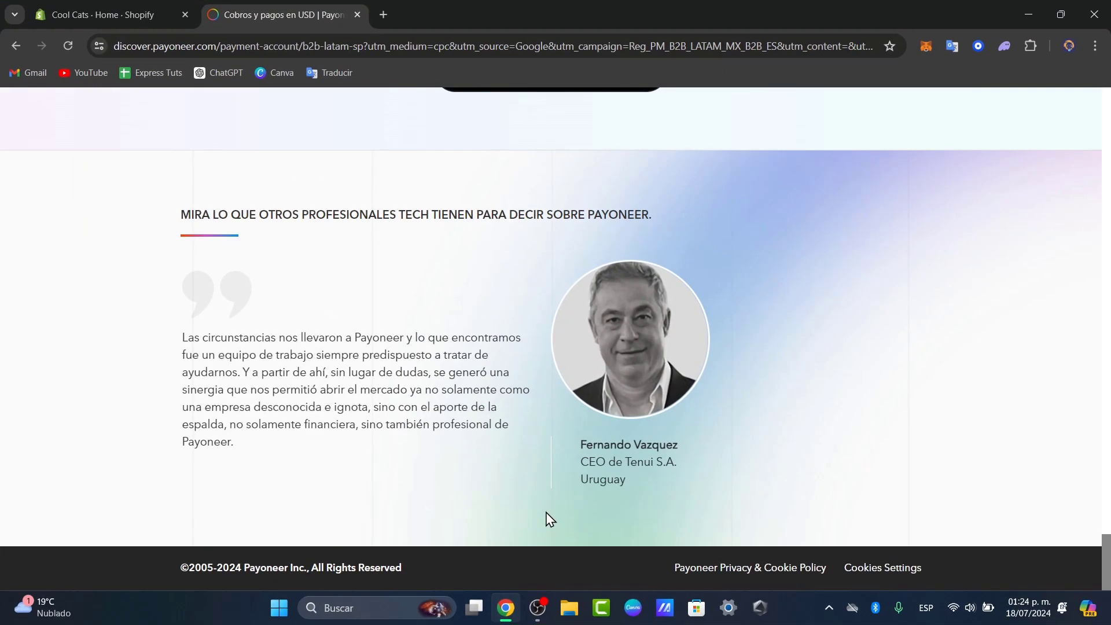
pyautogui.scroll(15, 549, 519)
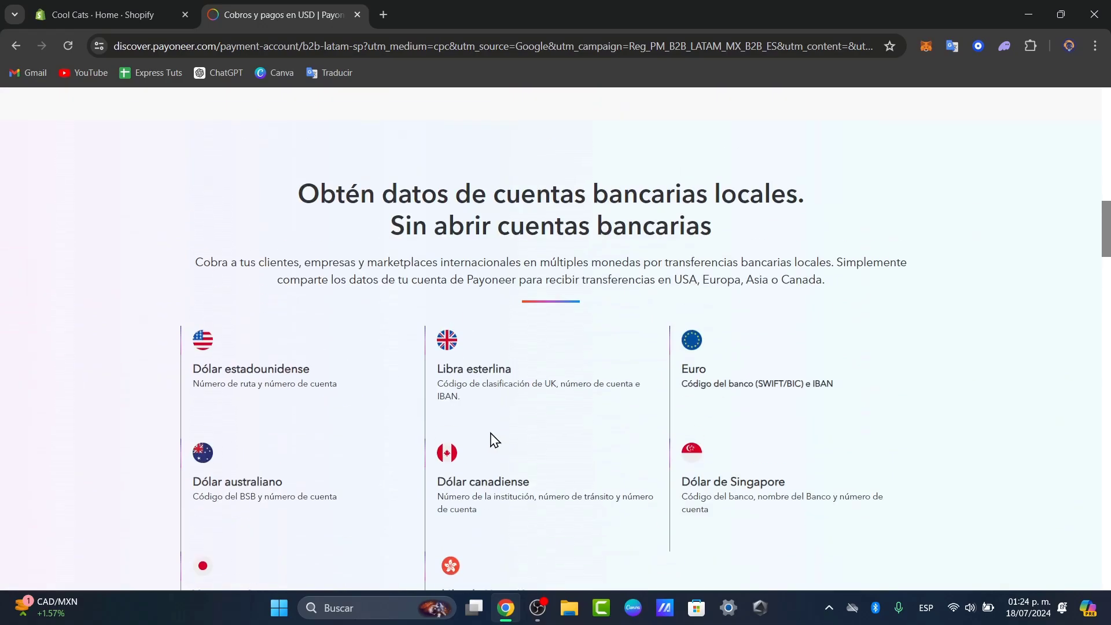
pyautogui.scroll(10, 493, 440)
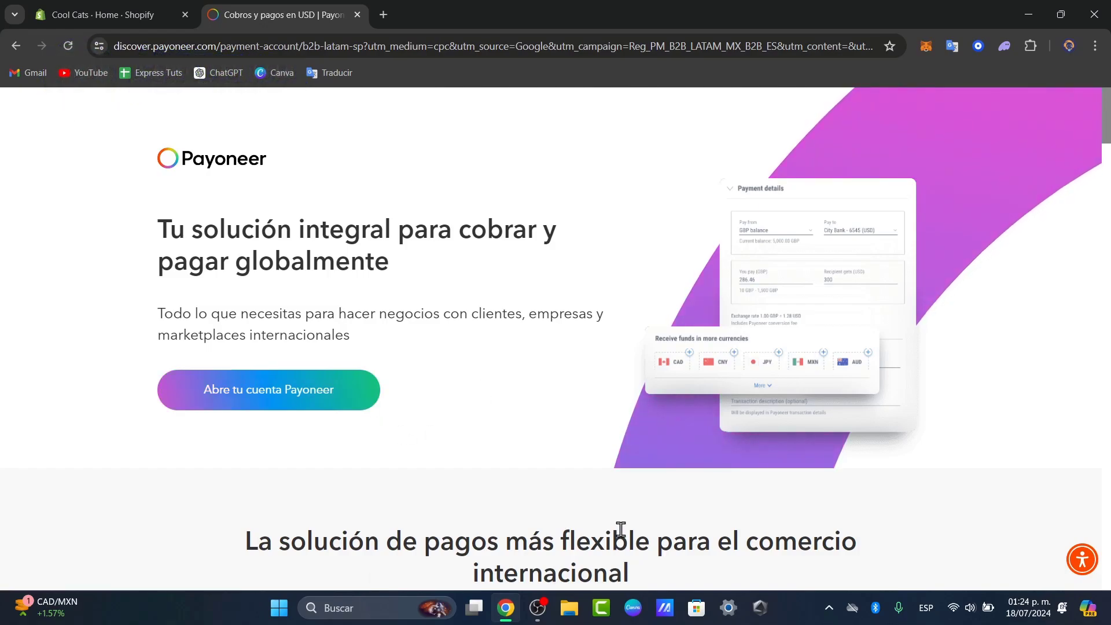
pyautogui.click(271, 397)
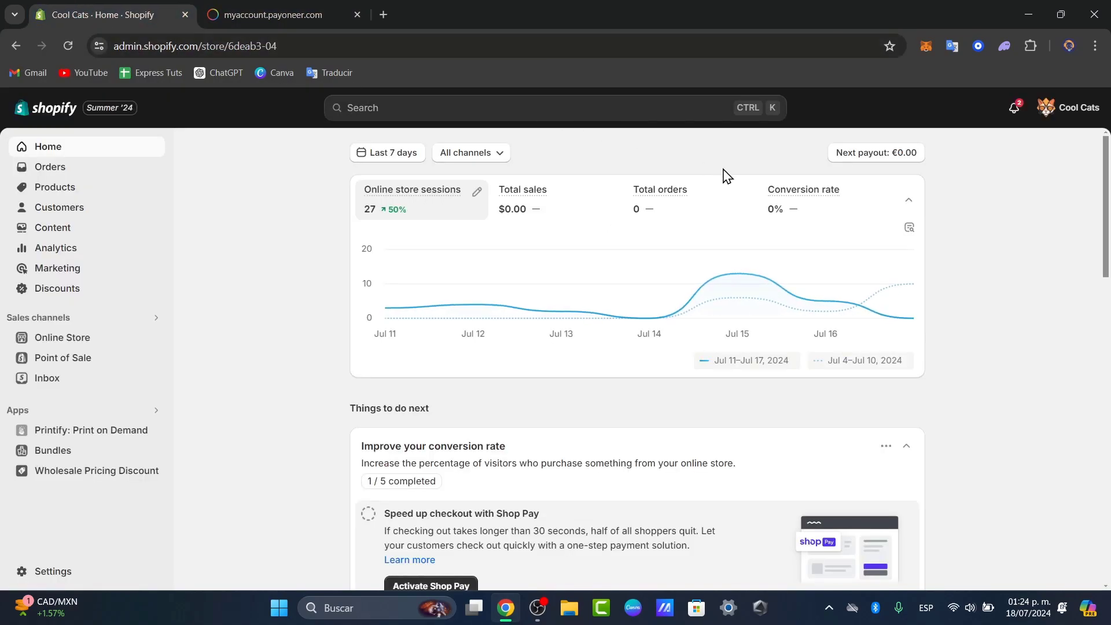
# Check and dismiss the store alerts, then open the store Settings.
pyautogui.click(1010, 111)
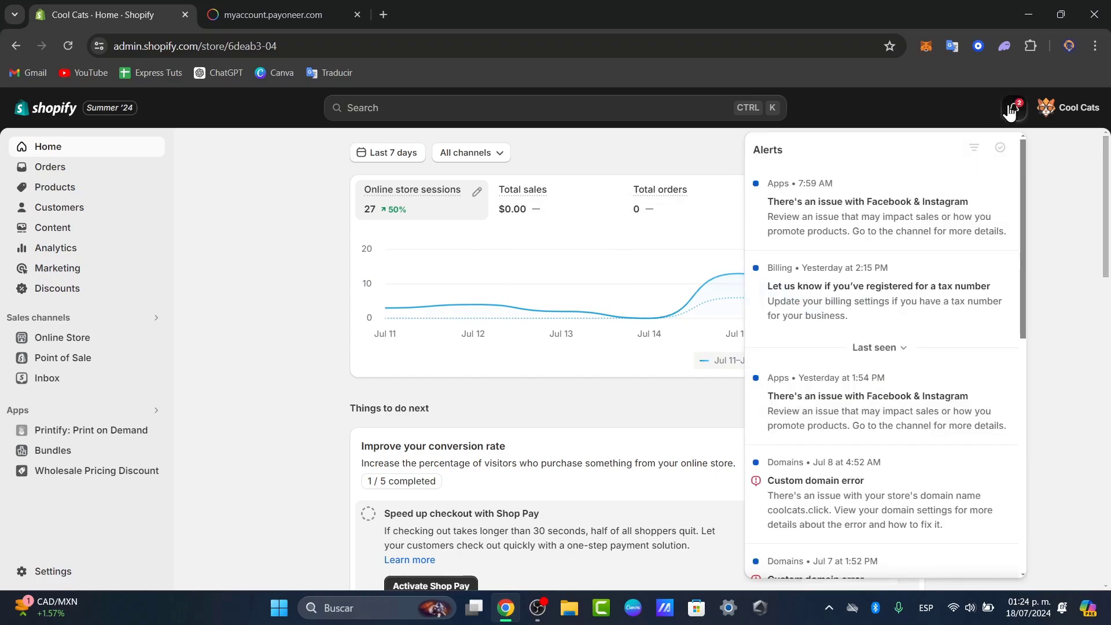
pyautogui.click(1062, 162)
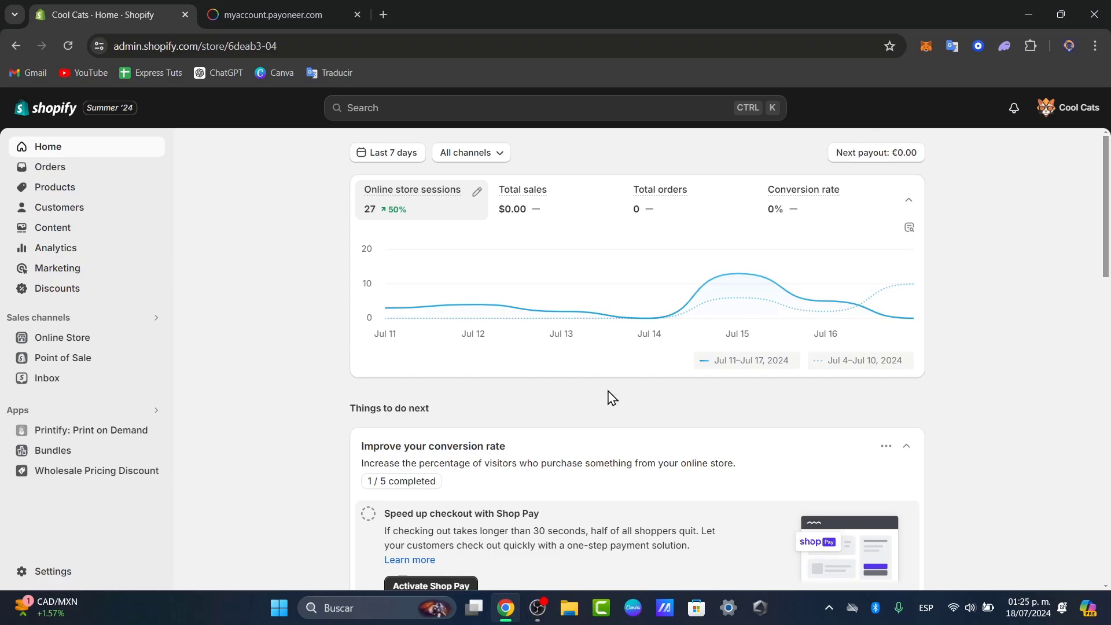
pyautogui.moveTo(615, 313)
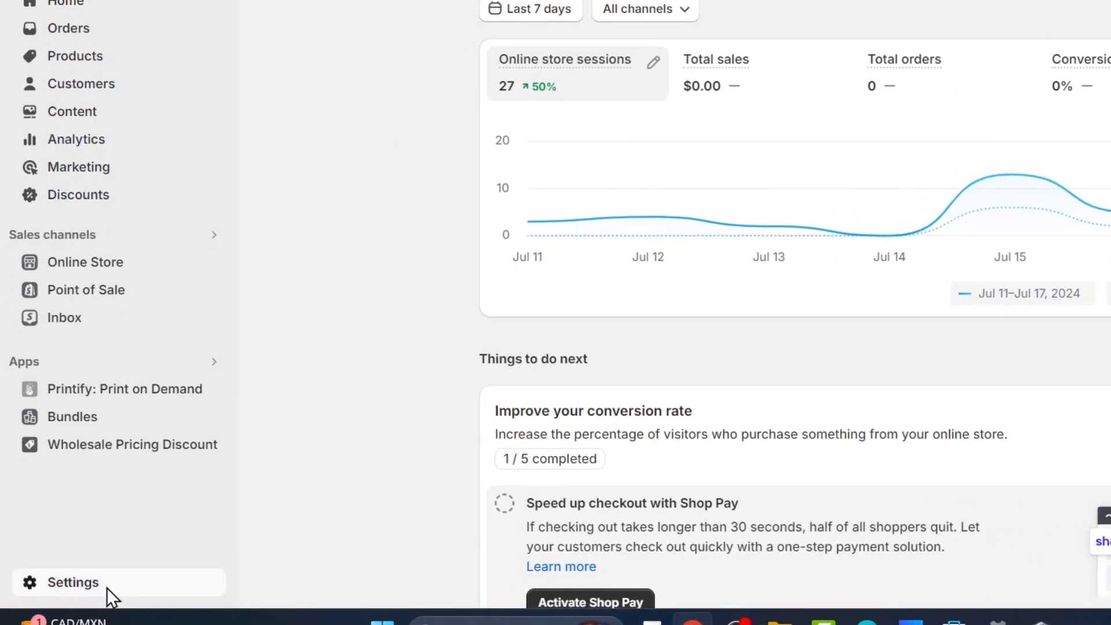
pyautogui.click(106, 588)
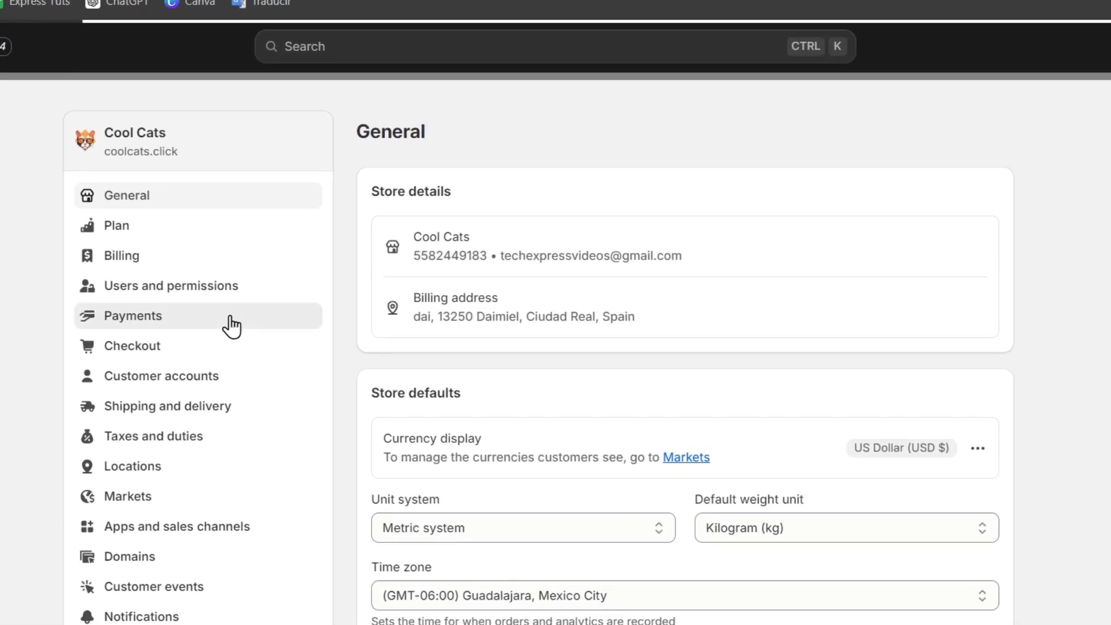
# Open Payments settings and try the provider and payment-method search options under Add payment method.
pyautogui.click(237, 328)
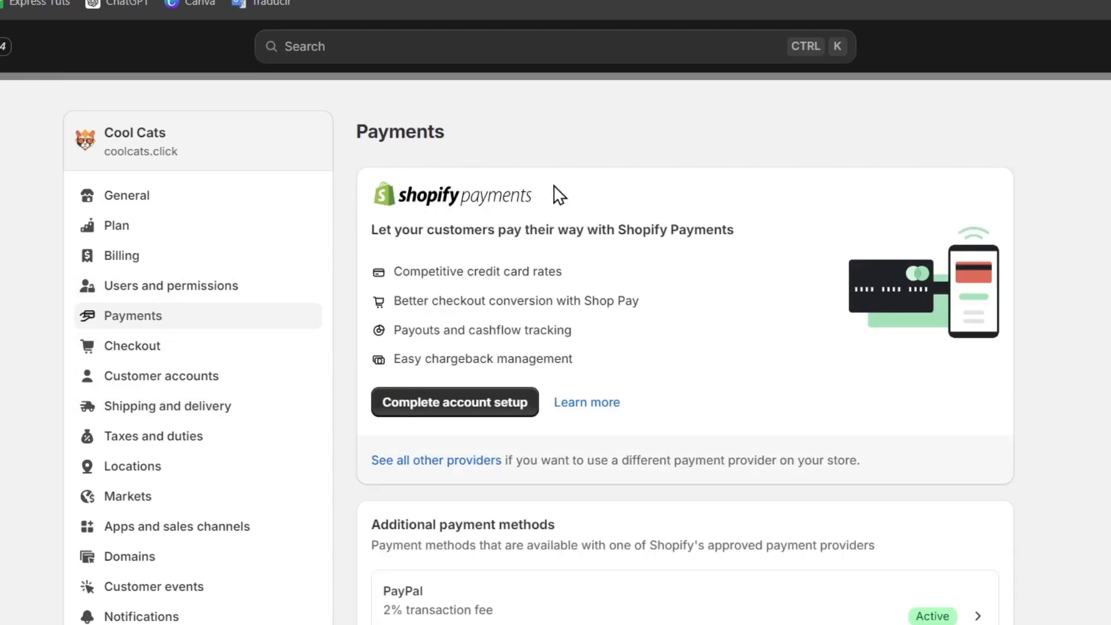
pyautogui.scroll(-8, 549, 211)
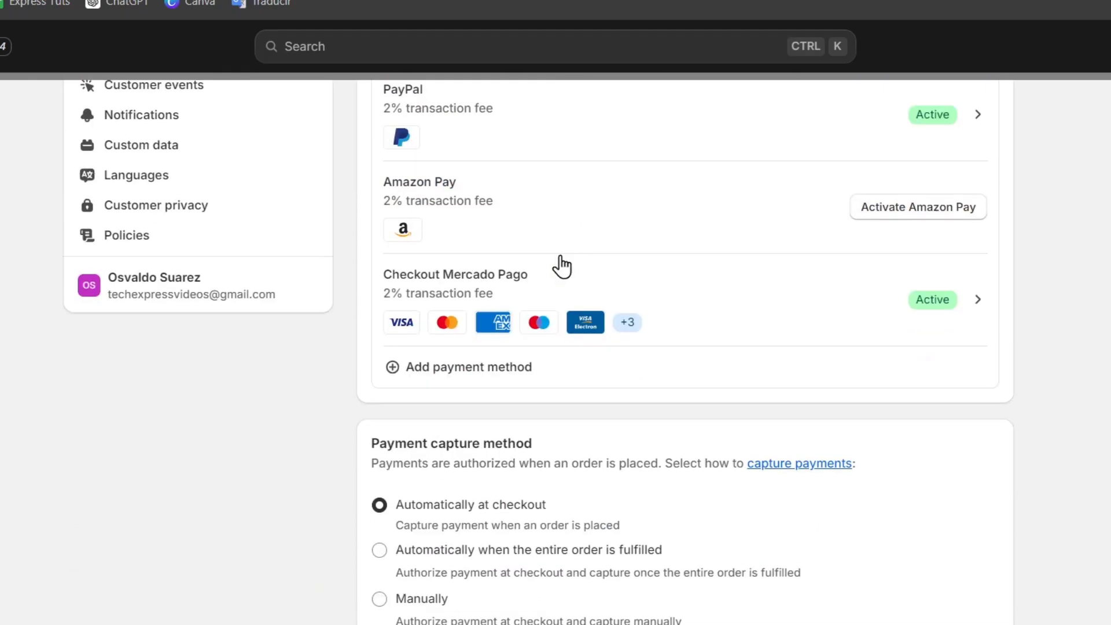
pyautogui.scroll(2, 560, 265)
pyautogui.click(543, 499)
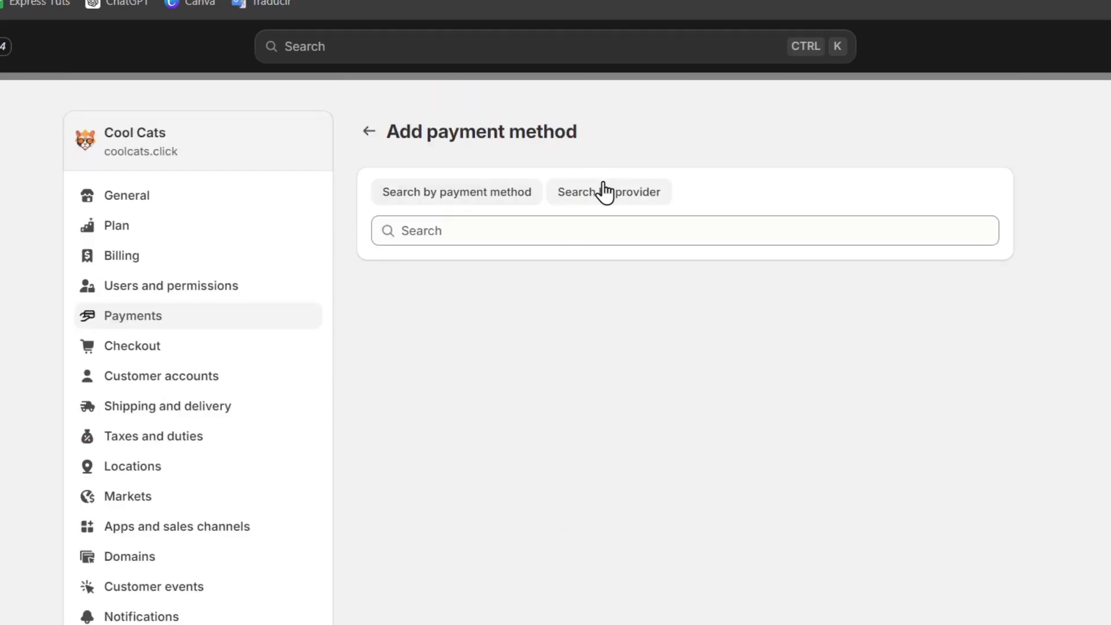
pyautogui.click(605, 192)
pyautogui.click(557, 234)
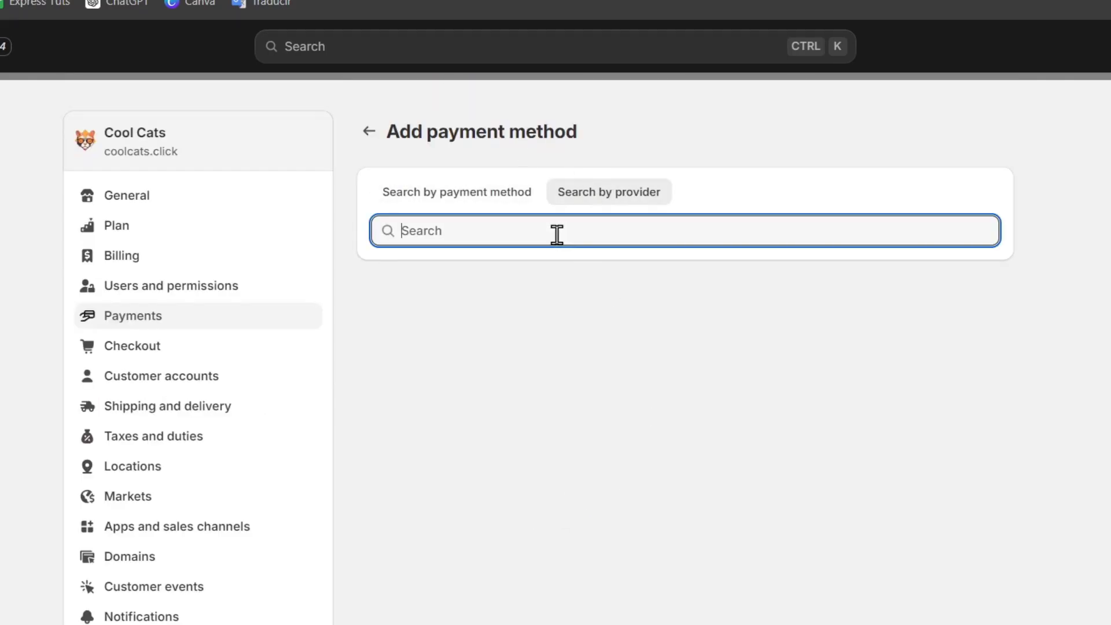
pyautogui.click(476, 200)
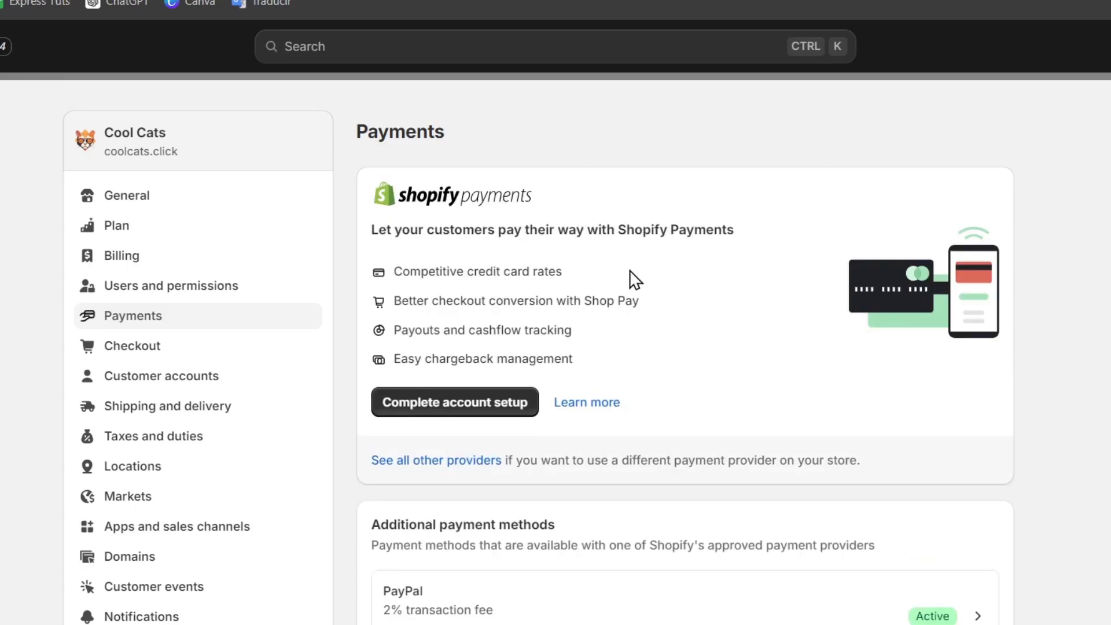
# Filter all other providers by 'pay' and pick Payoneer Checkout Native Cards.
pyautogui.click(442, 461)
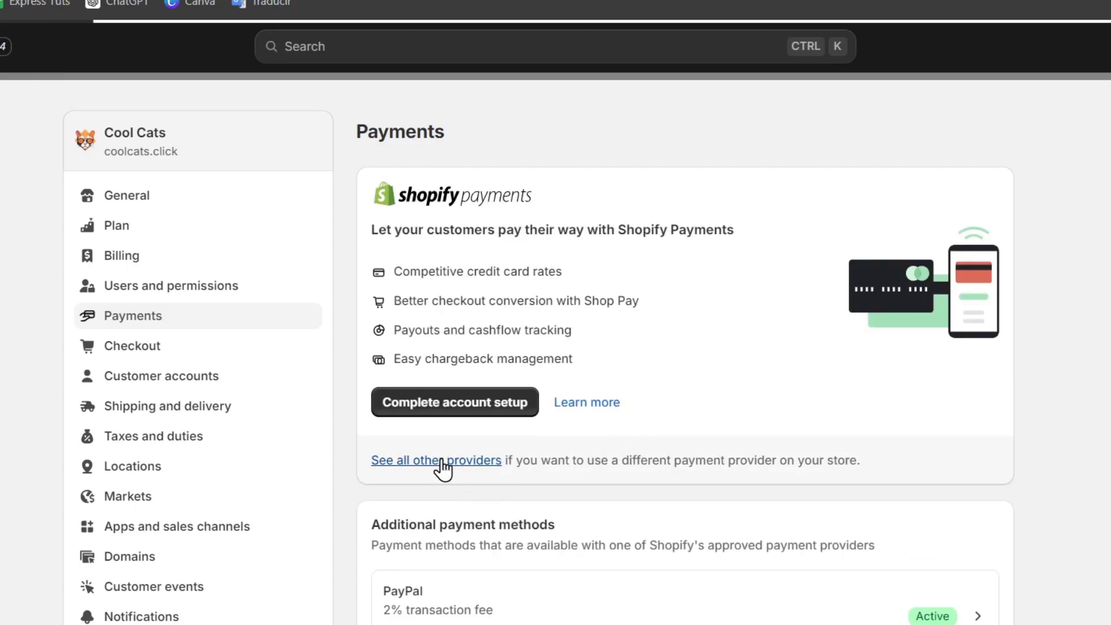
pyautogui.click(538, 210)
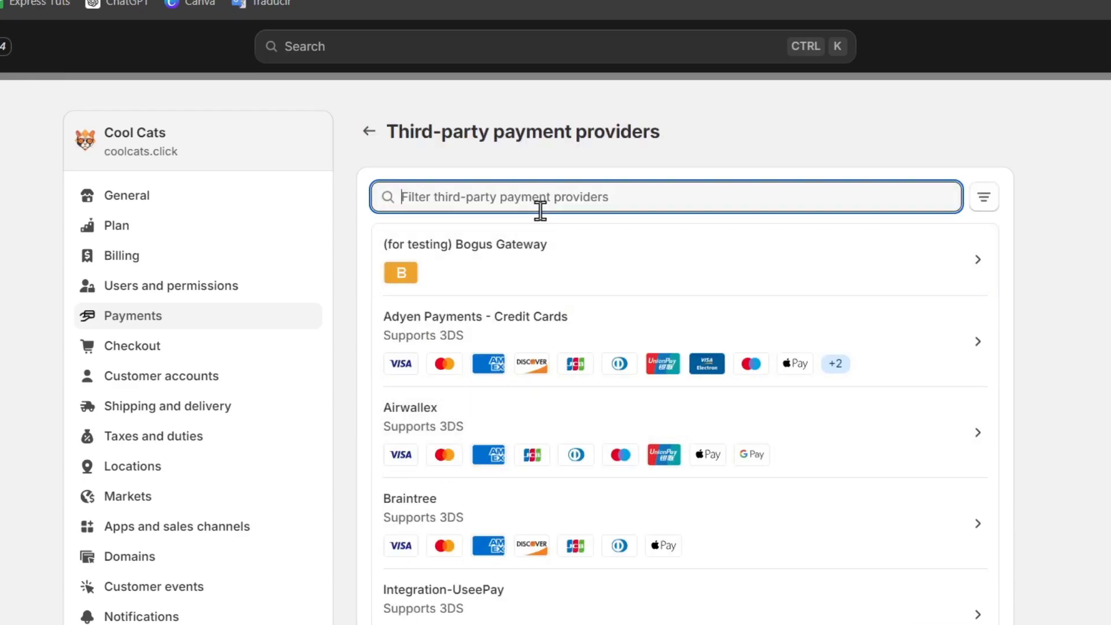
pyautogui.write('py')
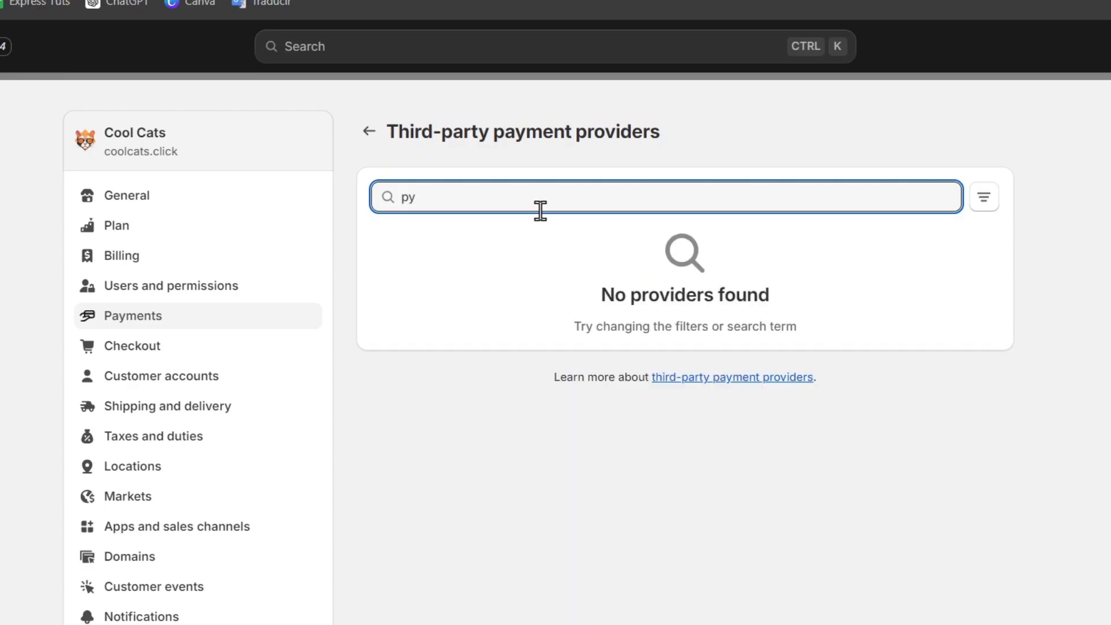
pyautogui.press('BackSpace')
pyautogui.write('ay')
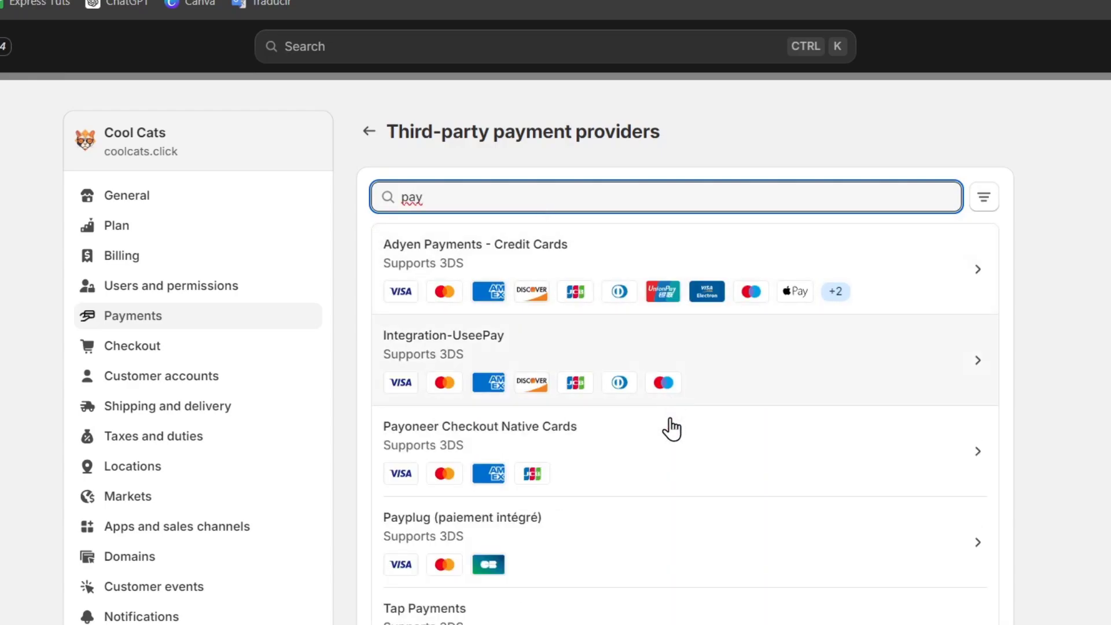
pyautogui.click(670, 446)
# Install Payoneer Checkout Native Cards, giving 'third party integration' as the Shopify Payments deactivation reason.
pyautogui.click(558, 463)
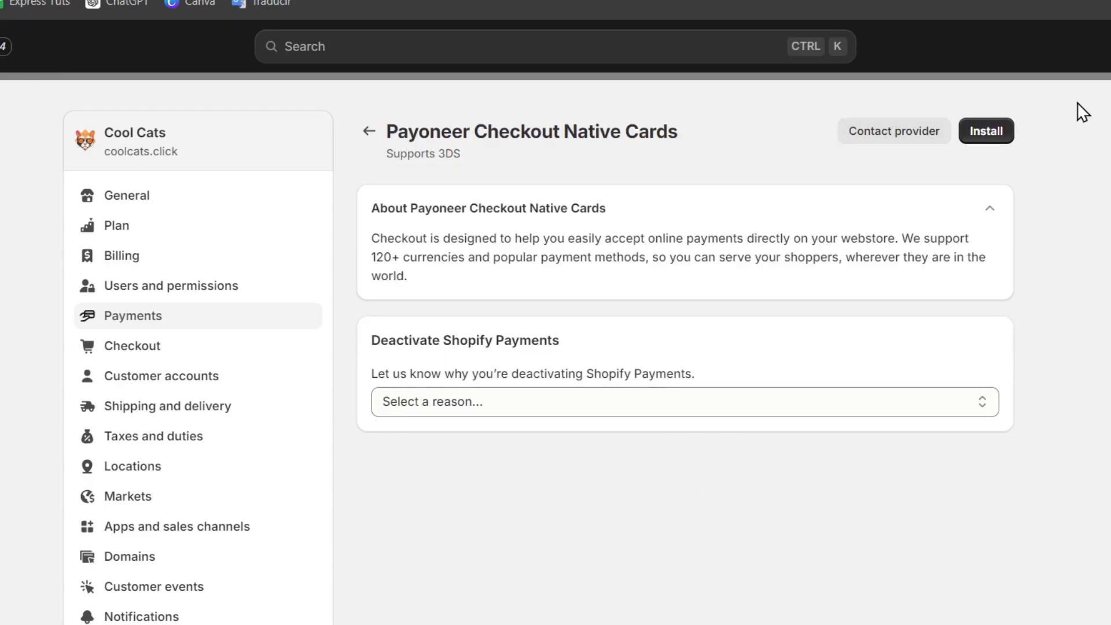
pyautogui.click(953, 399)
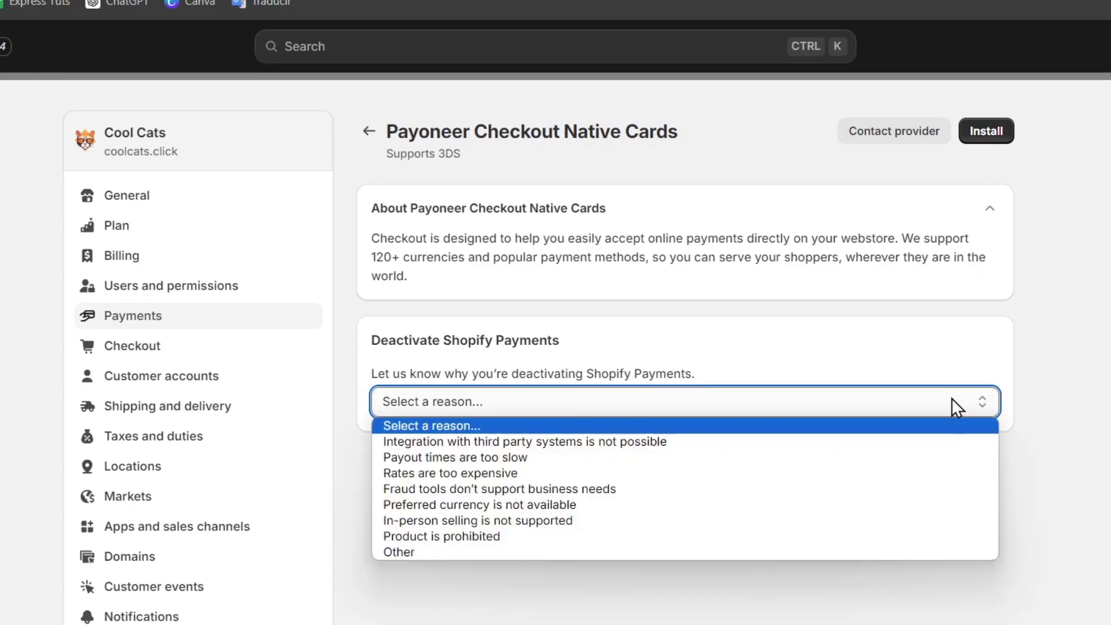
pyautogui.click(816, 446)
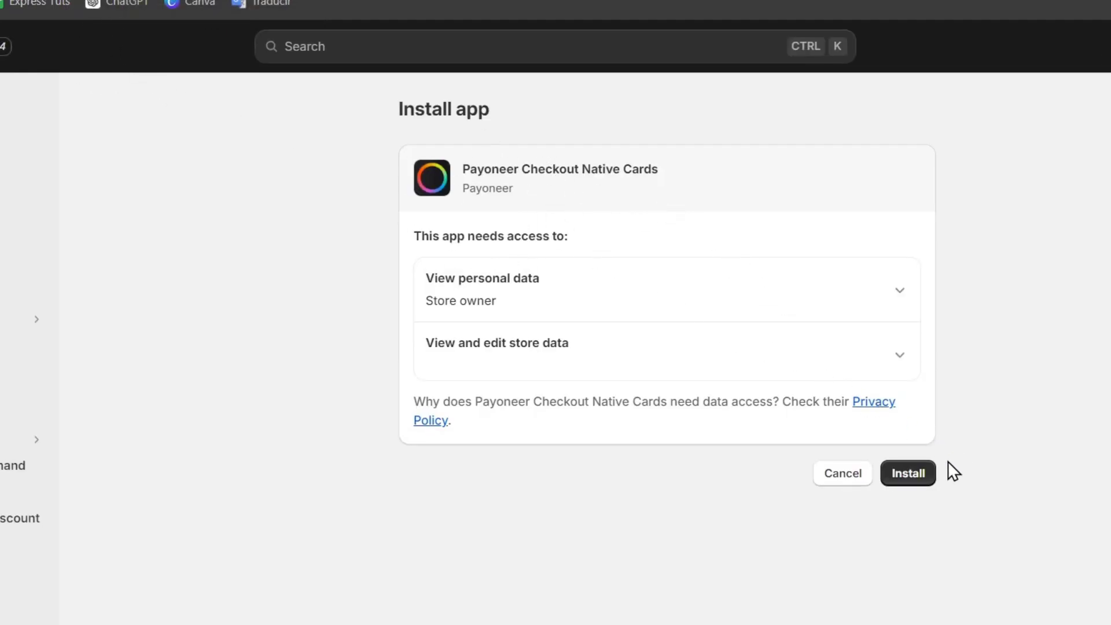
pyautogui.click(926, 478)
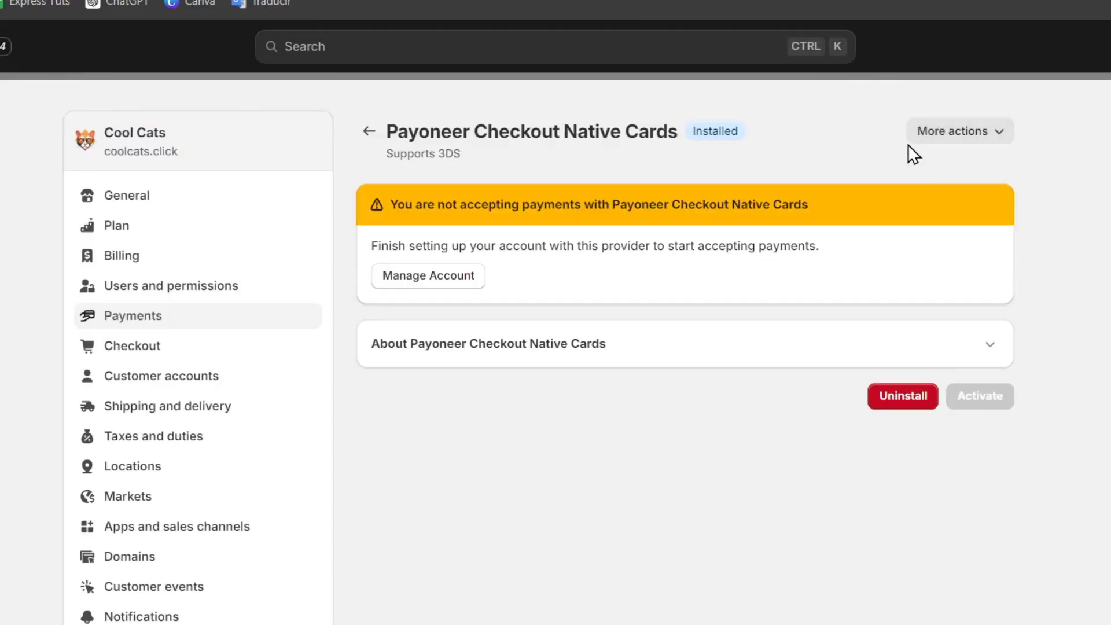
pyautogui.moveTo(453, 205); pyautogui.dragTo(729, 190)
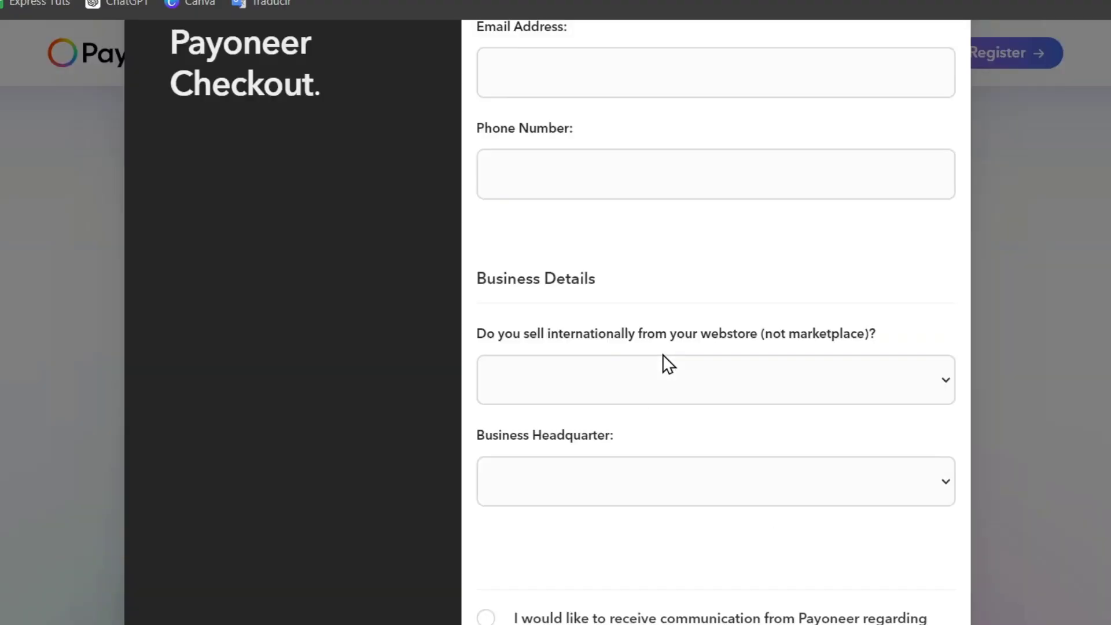
# Fill the first name, last name and e-mail fields from saved autofill suggestions.
pyautogui.scroll(5, 662, 355)
pyautogui.click(731, 191)
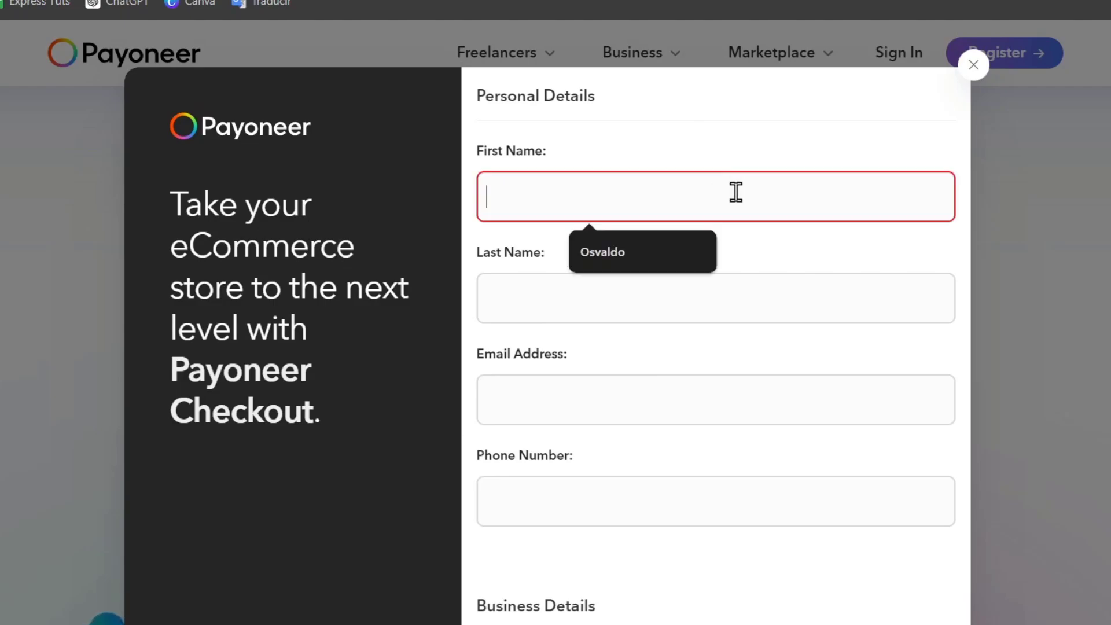
pyautogui.click(680, 251)
pyautogui.click(653, 296)
pyautogui.click(635, 356)
pyautogui.click(618, 396)
pyautogui.click(650, 489)
pyautogui.click(633, 502)
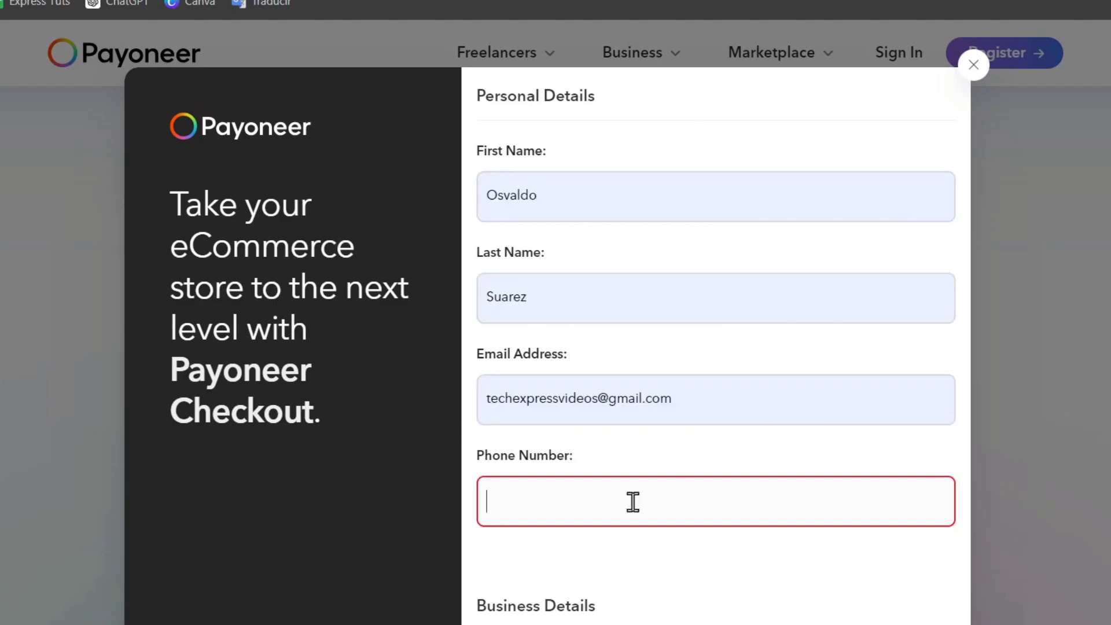
# Answer Yes to selling internationally on the Payoneer Checkout form.
pyautogui.scroll(-5, 625, 502)
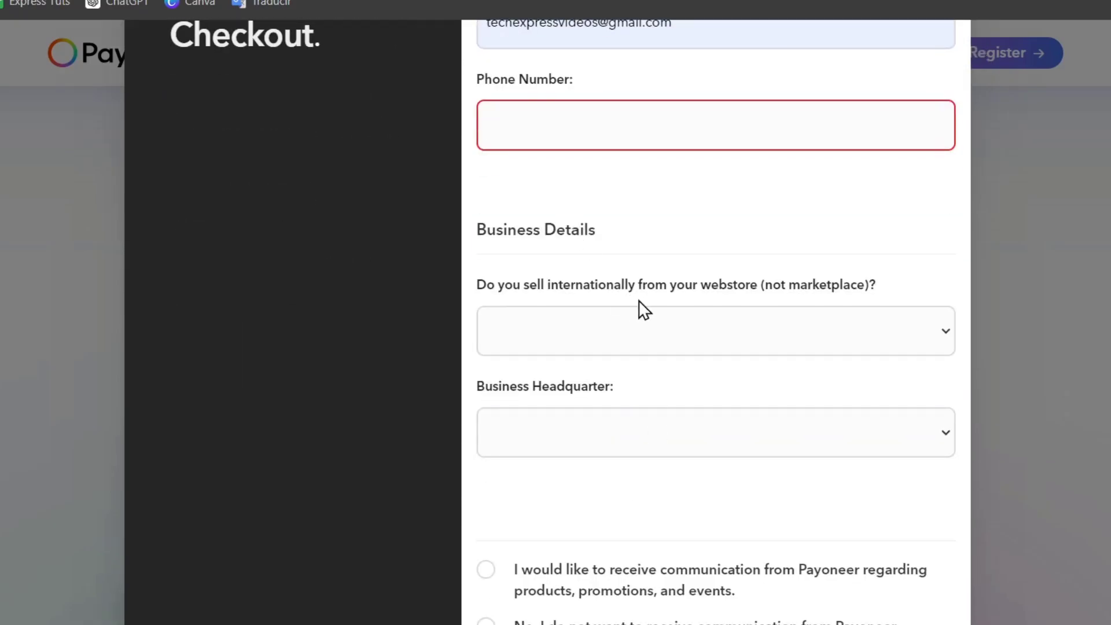
pyautogui.moveTo(629, 292); pyautogui.dragTo(876, 284)
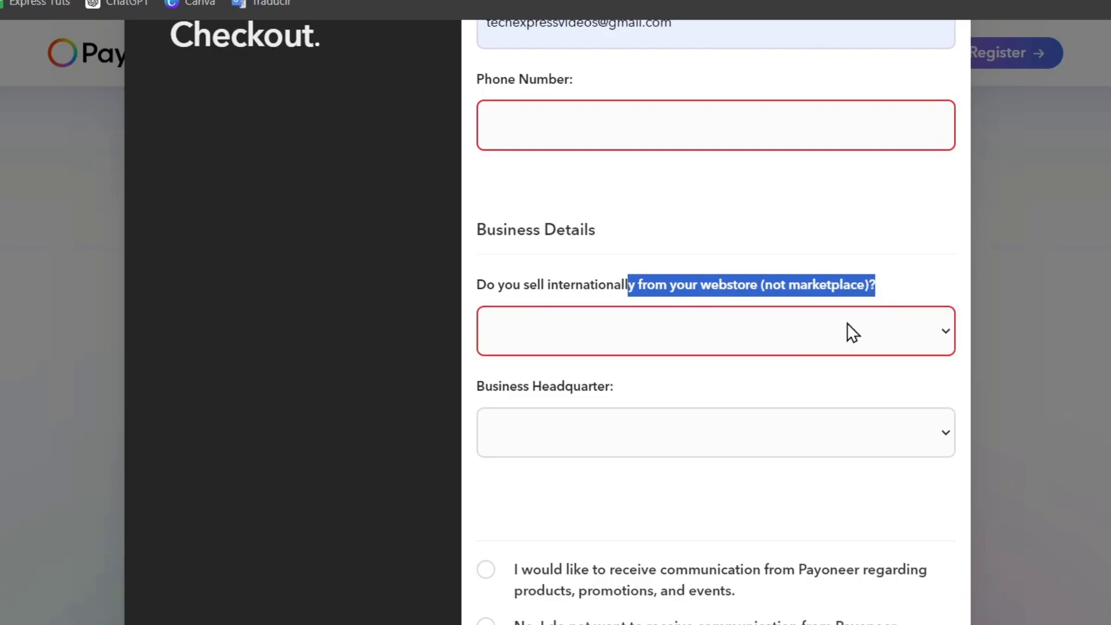
pyautogui.click(853, 332)
pyautogui.click(644, 394)
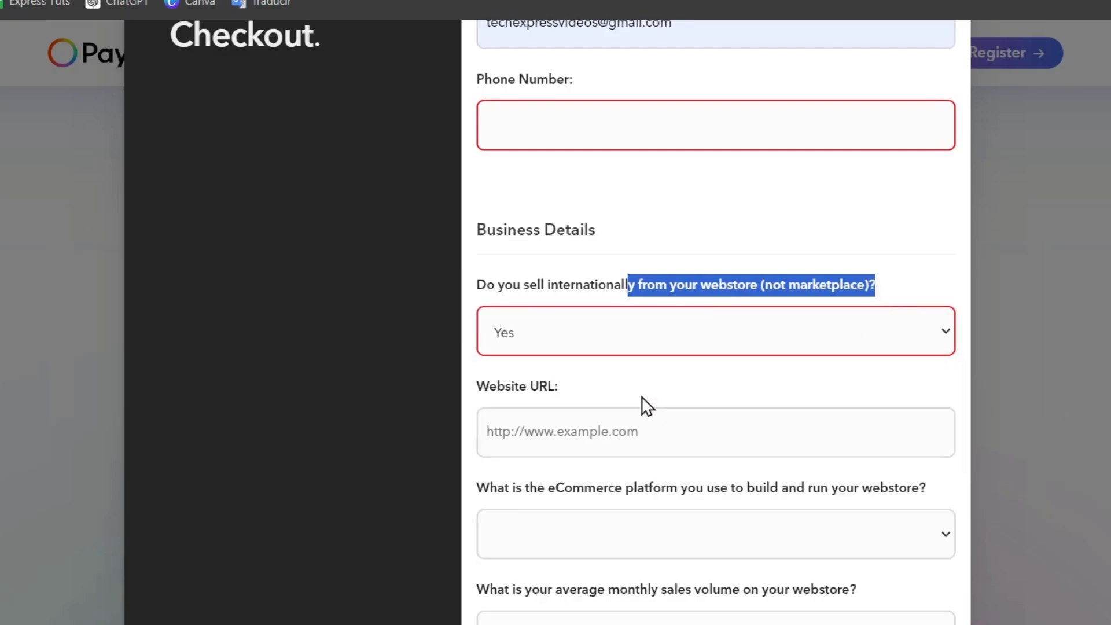
pyautogui.click(677, 426)
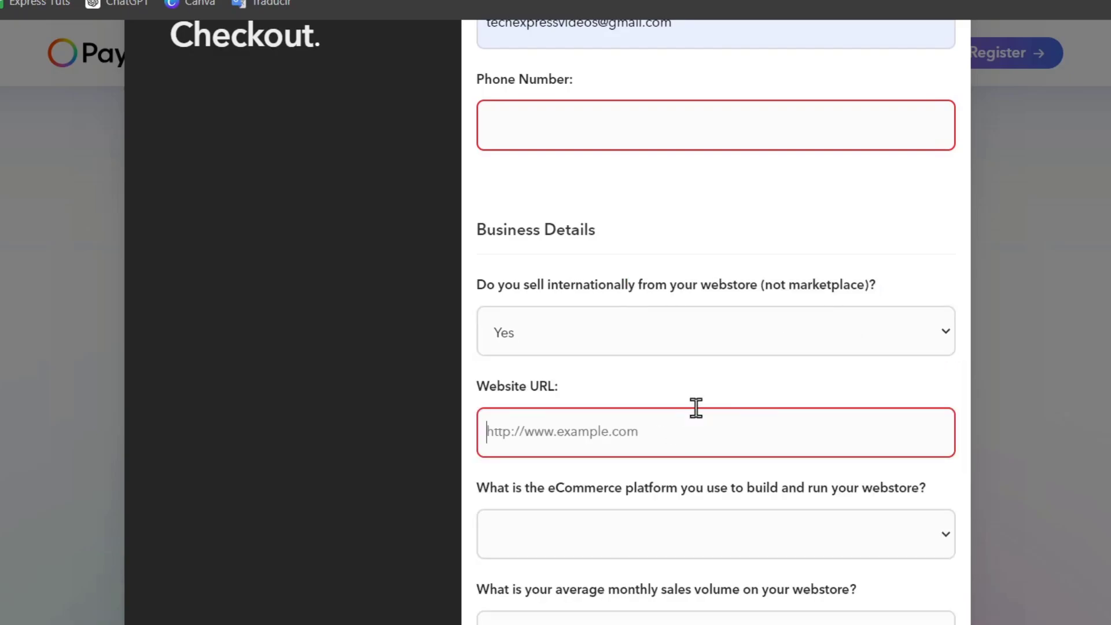
pyautogui.scroll(-4, 696, 408)
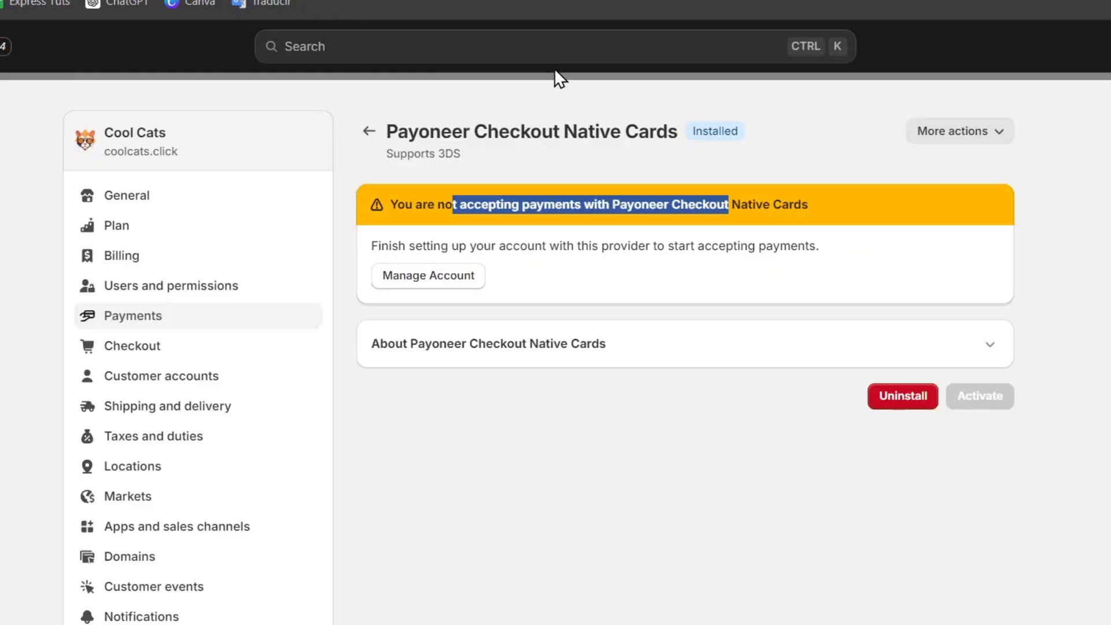
# Open the 6deab3-04.myshopify.com domain under Domains and select its address.
pyautogui.click(422, 52)
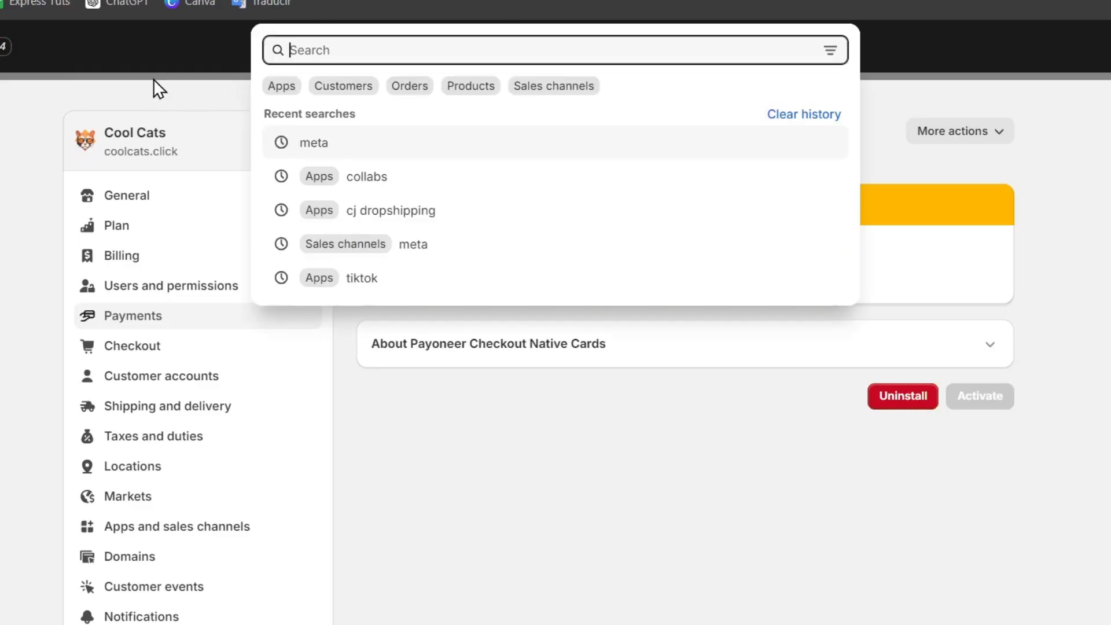
pyautogui.press('Escape')
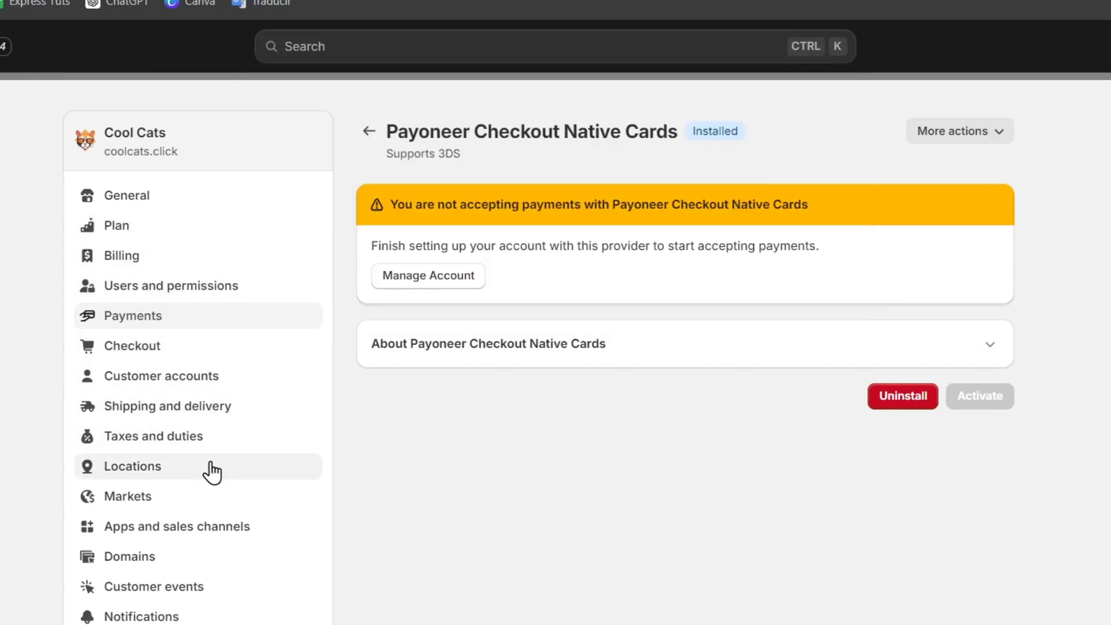
pyautogui.click(167, 558)
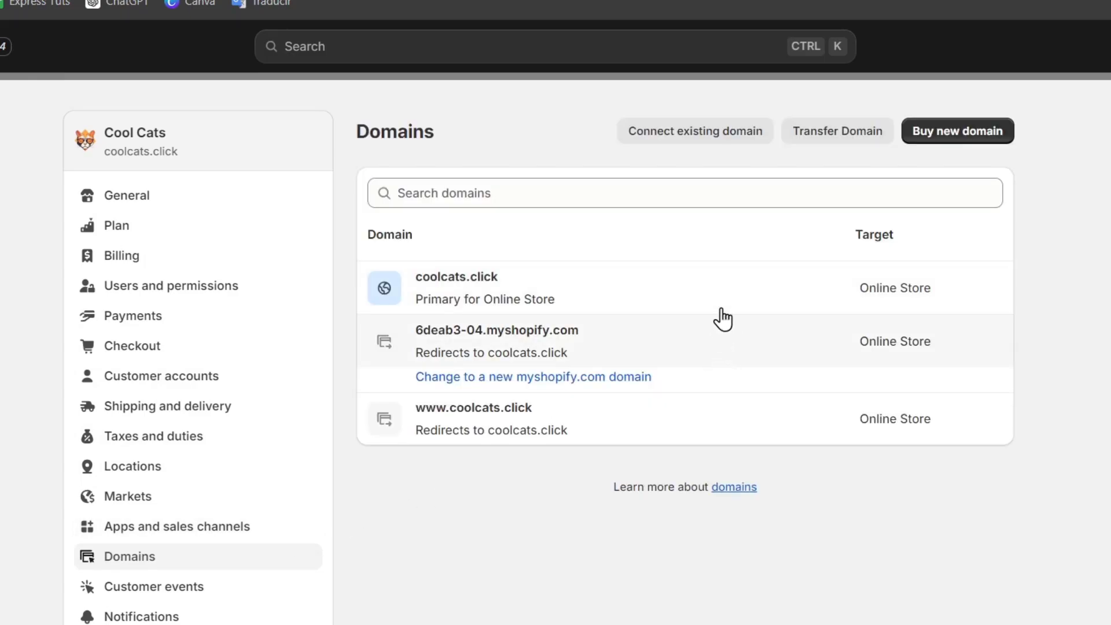
pyautogui.moveTo(628, 347); pyautogui.dragTo(401, 346)
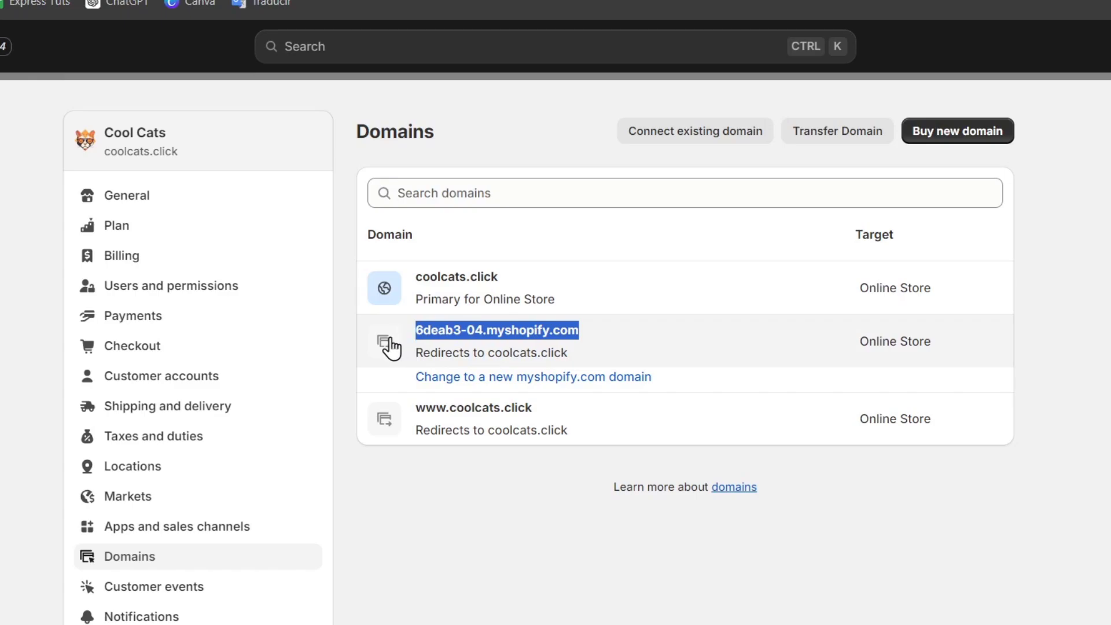
pyautogui.click(392, 347)
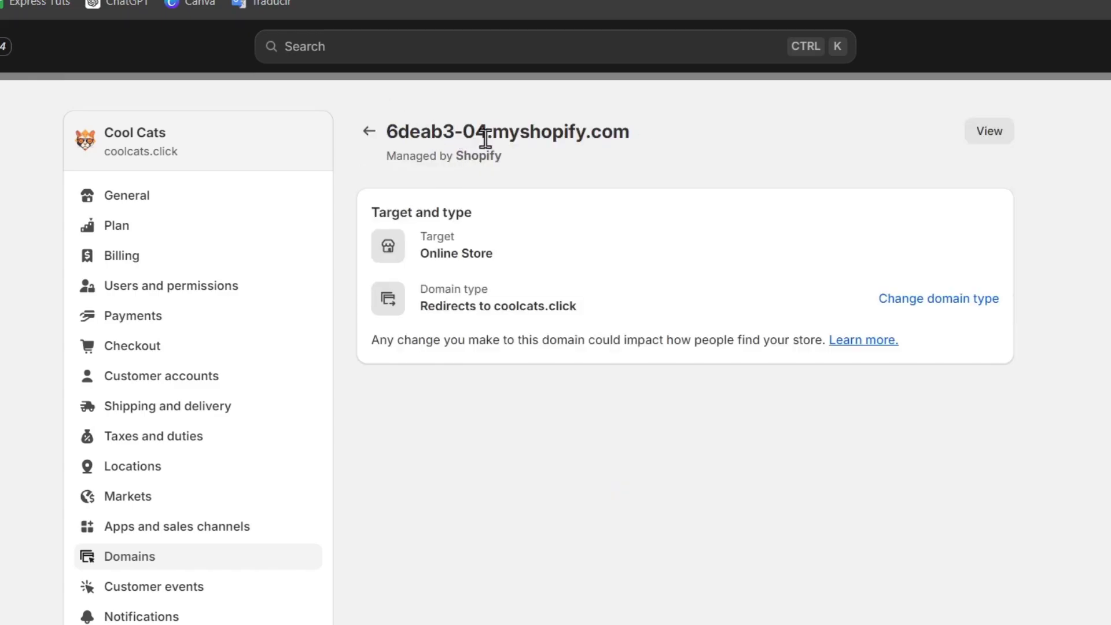
pyautogui.tripleClick(488, 139)
pyautogui.hotkey('ctrl', 'c')
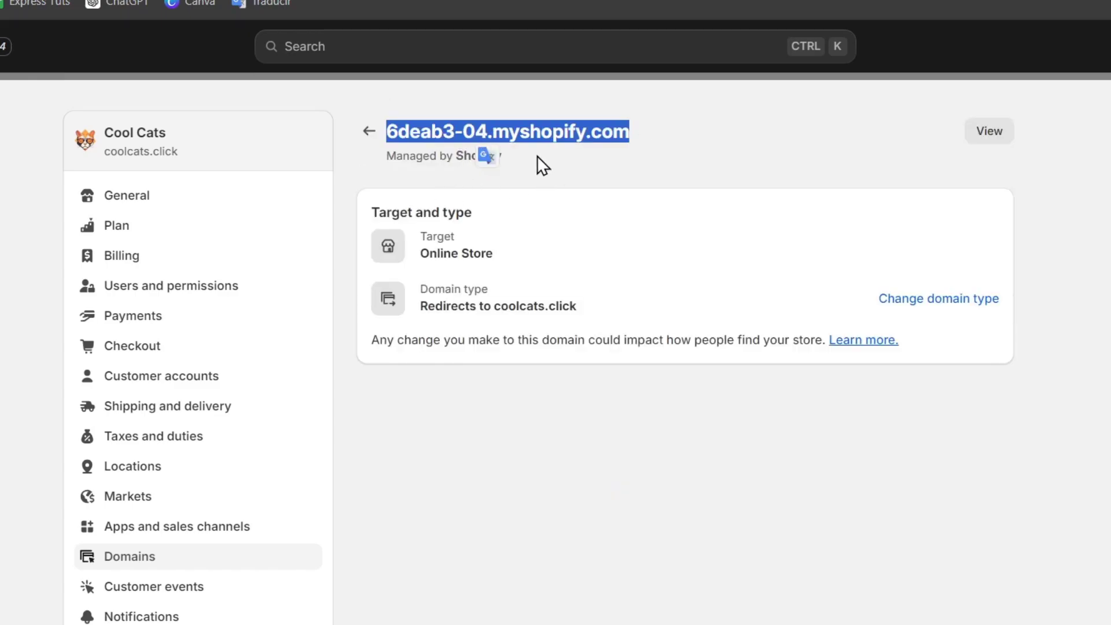
# Paste the store domain as the Website URL and choose Shopify as the platform.
pyautogui.hotkey('alt', 'Tab')
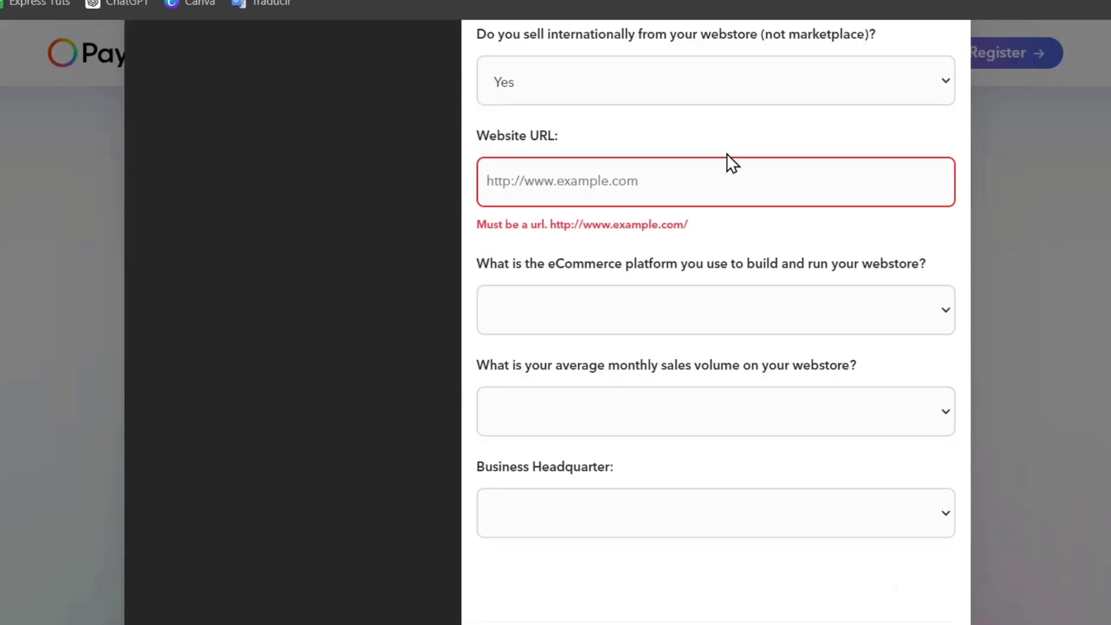
pyautogui.click(727, 164)
pyautogui.hotkey('ctrl', 'v')
pyautogui.click(700, 306)
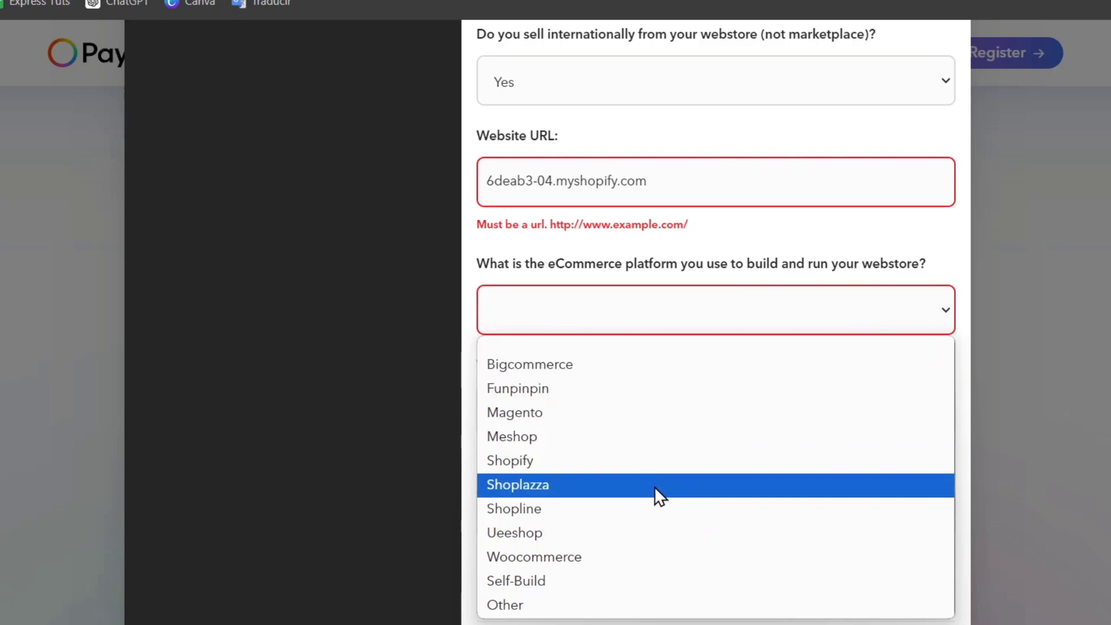
pyautogui.click(642, 463)
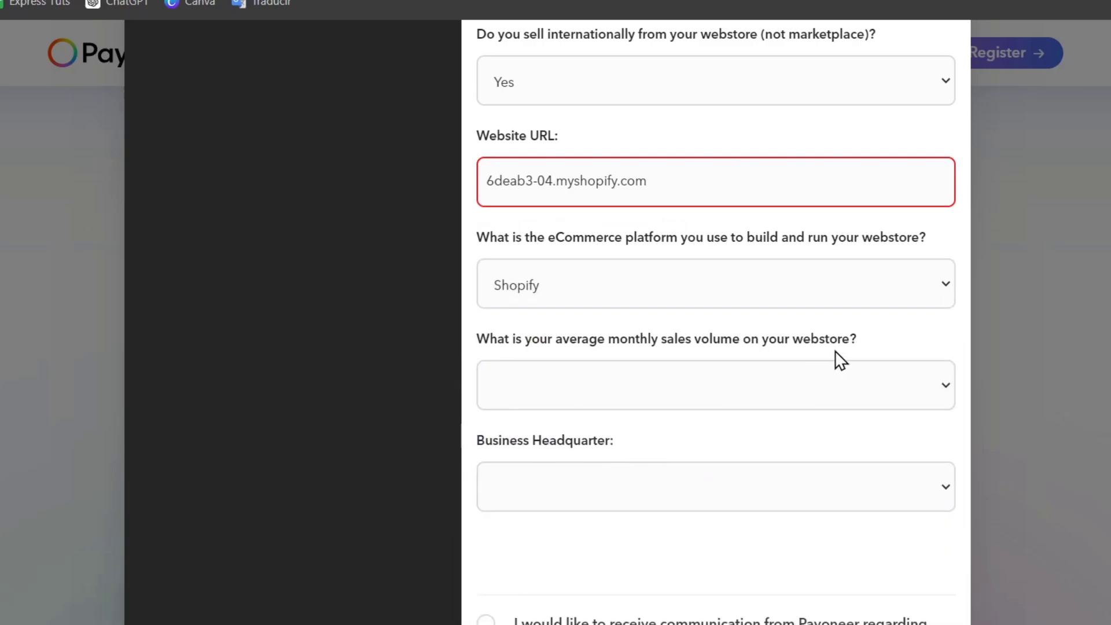
# Set monthly sales to $0-$20,000 and headquarters to Mexico, submit, and dismiss the thank-you.
pyautogui.click(840, 394)
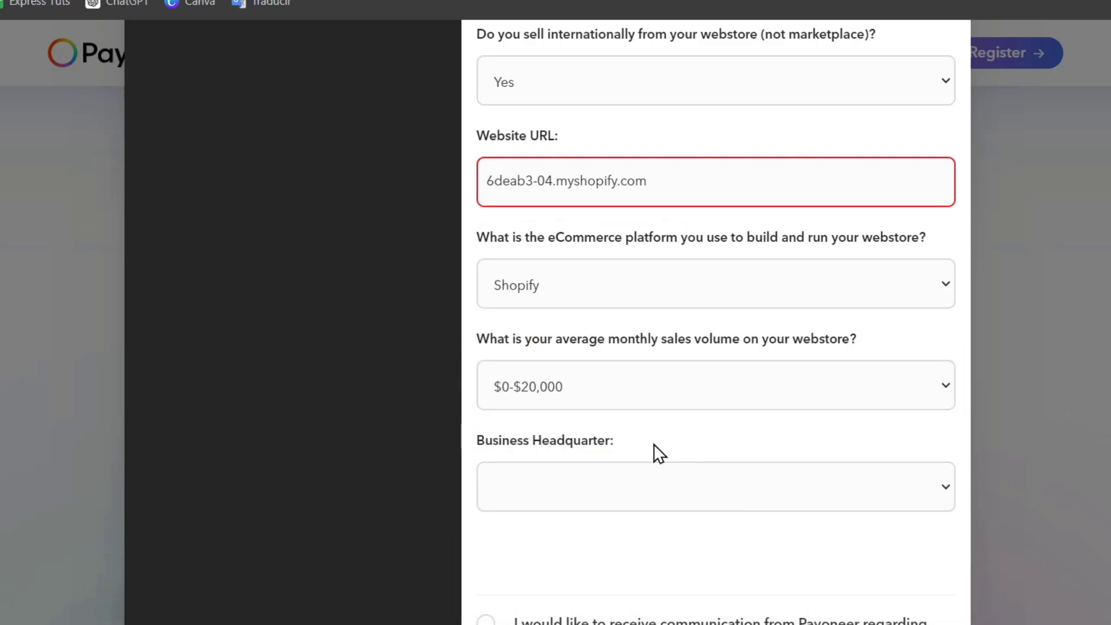
pyautogui.click(608, 481)
pyautogui.scroll(-1, 642, 417)
pyautogui.scroll(-20, 665, 399)
pyautogui.scroll(-15, 654, 370)
pyautogui.click(612, 203)
pyautogui.scroll(-1, 694, 347)
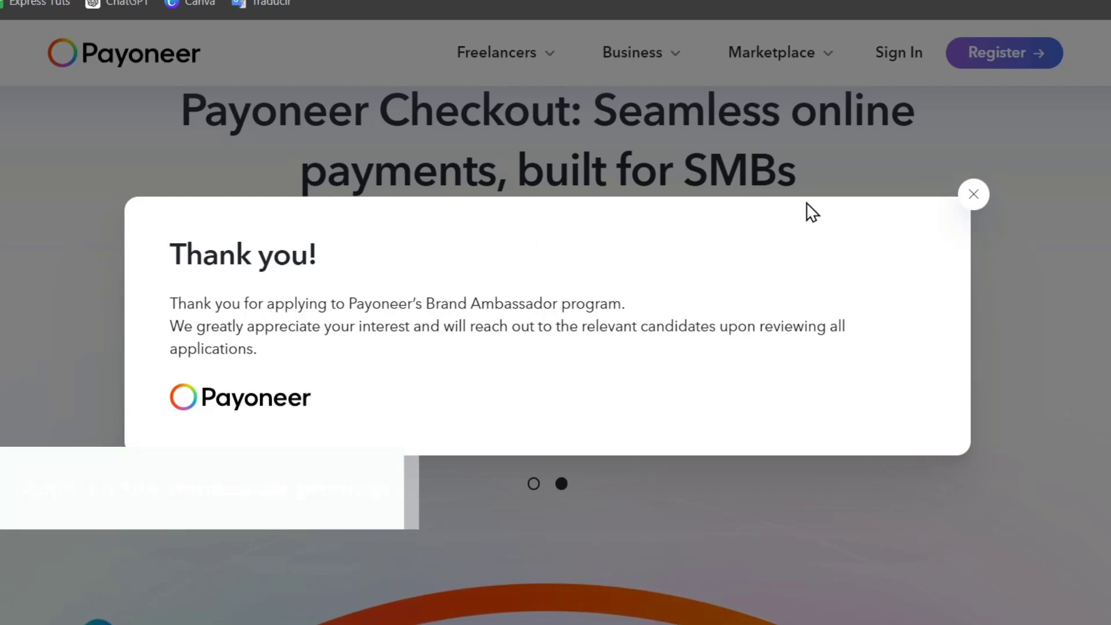
pyautogui.click(984, 200)
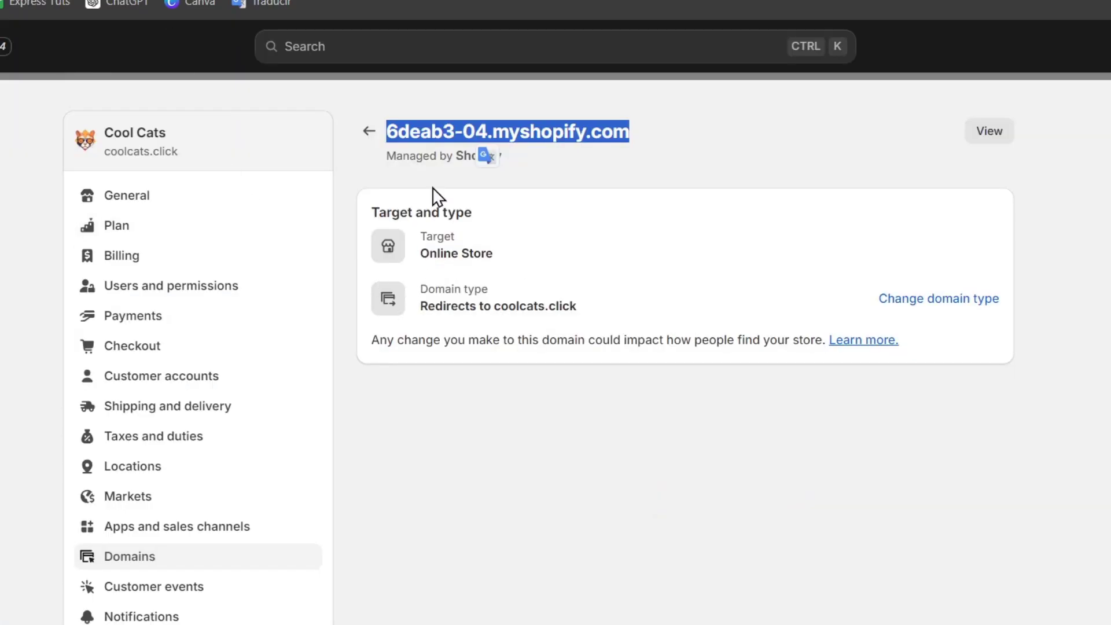
pyautogui.click(367, 147)
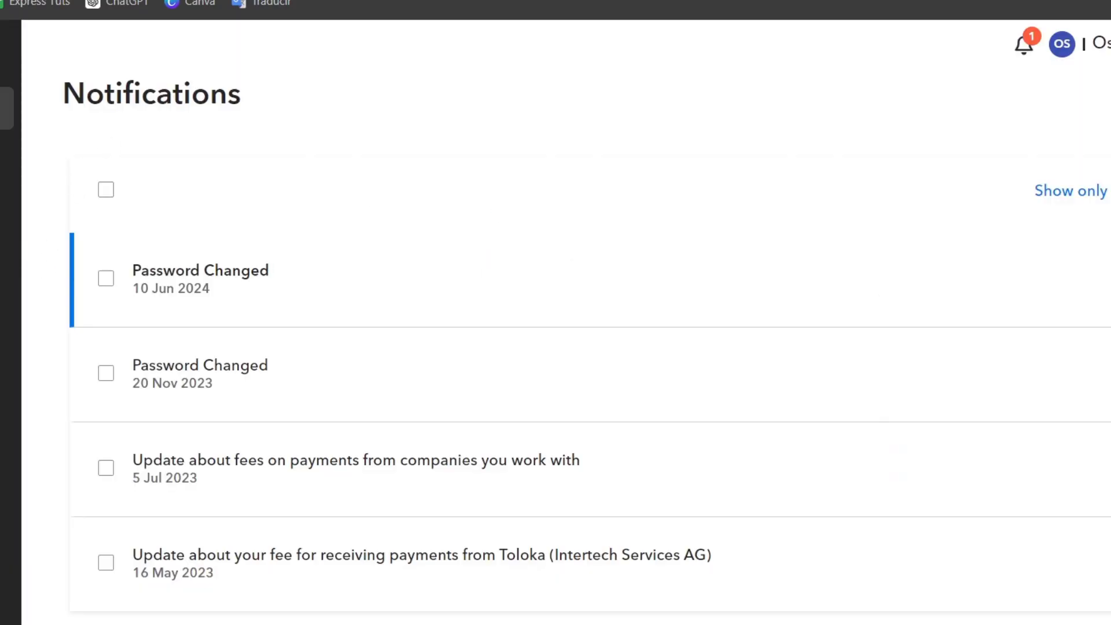
pyautogui.click(7, 108)
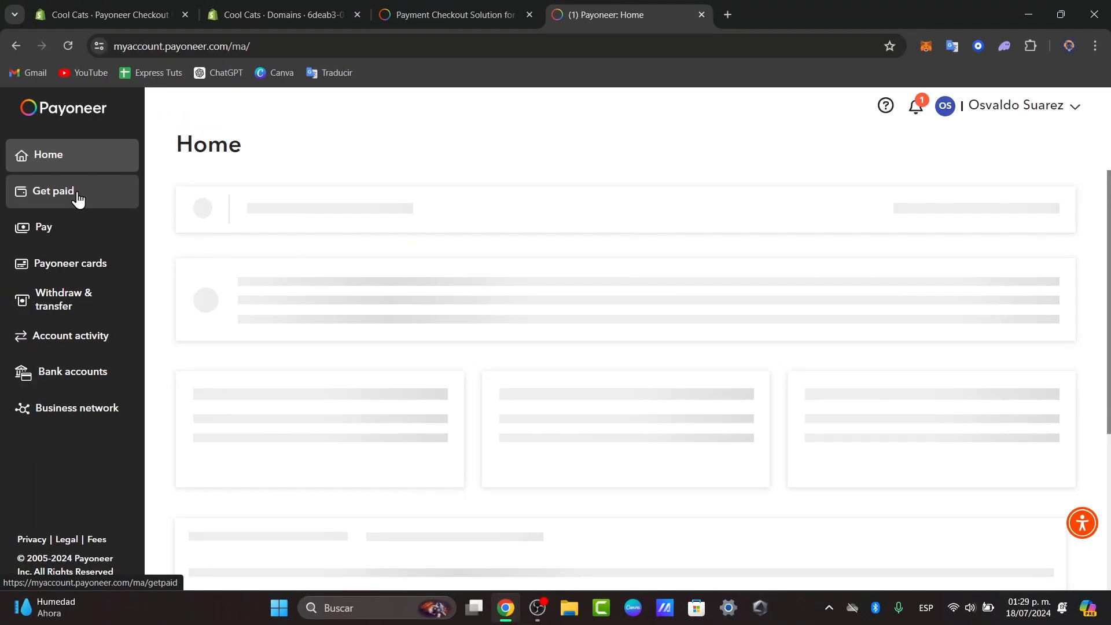
pyautogui.click(102, 203)
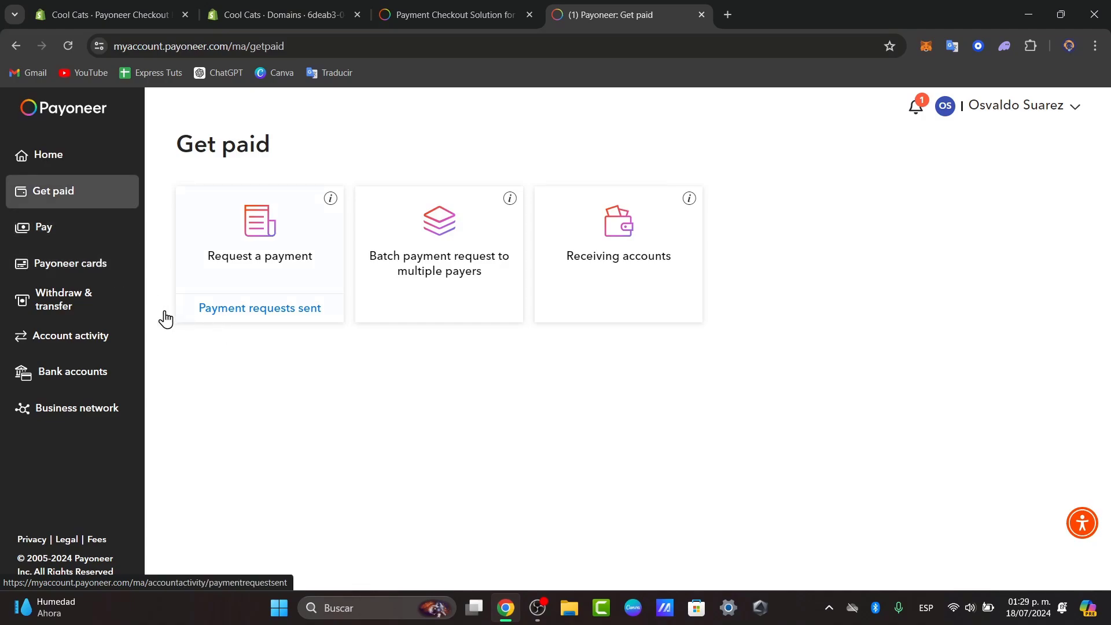
pyautogui.click(96, 375)
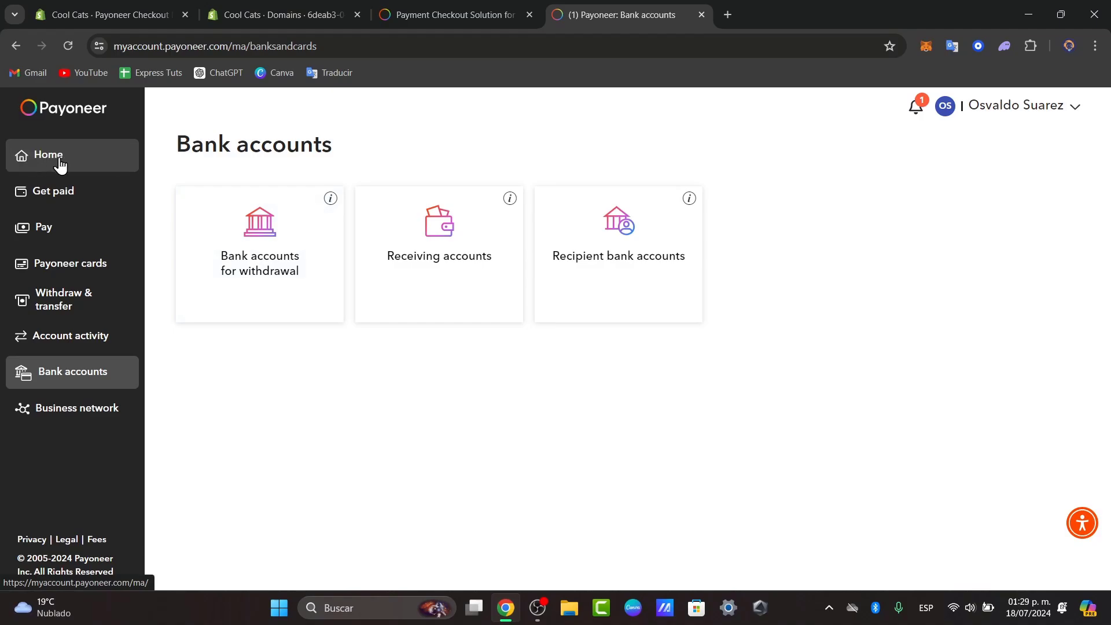
pyautogui.click(232, 10)
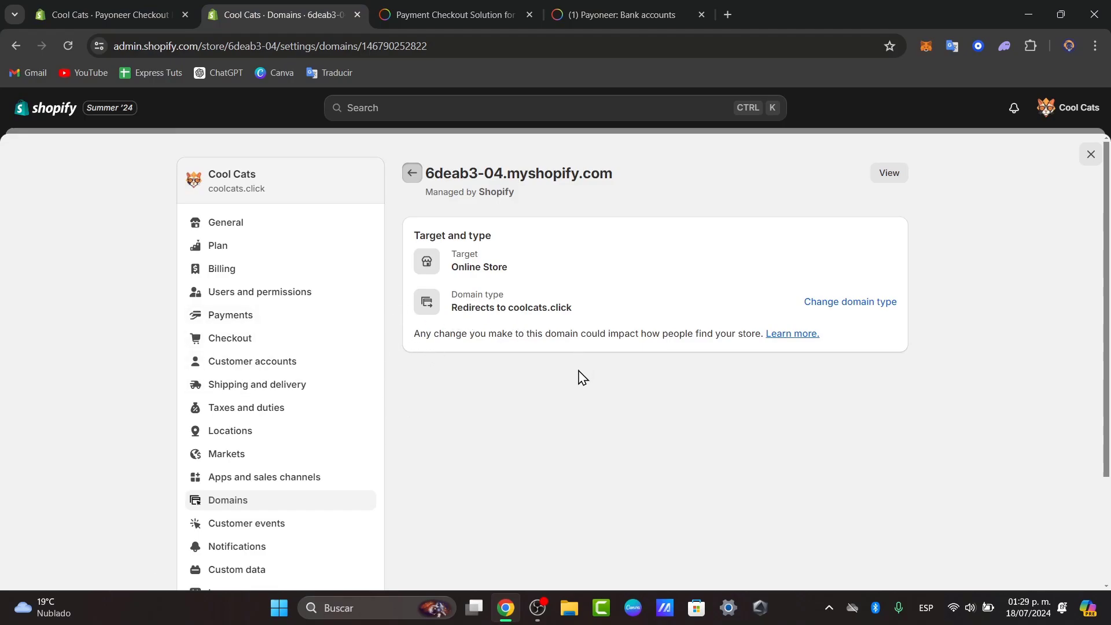
# In Payments settings, start creating a custom manual payment method.
pyautogui.click(275, 320)
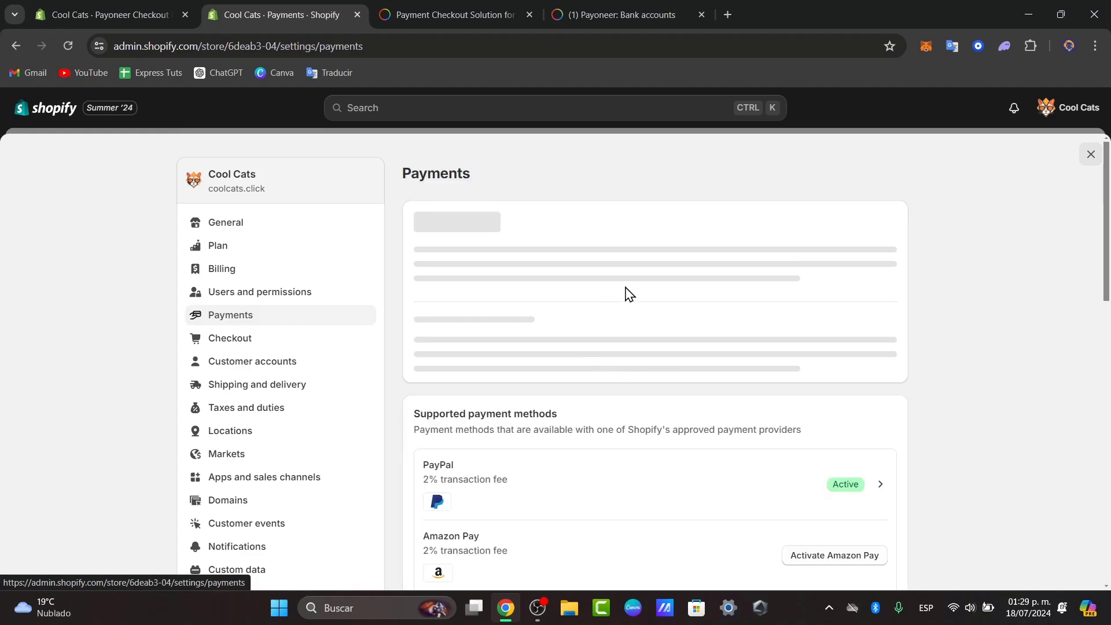
pyautogui.scroll(-10, 657, 324)
pyautogui.scroll(-2, 657, 323)
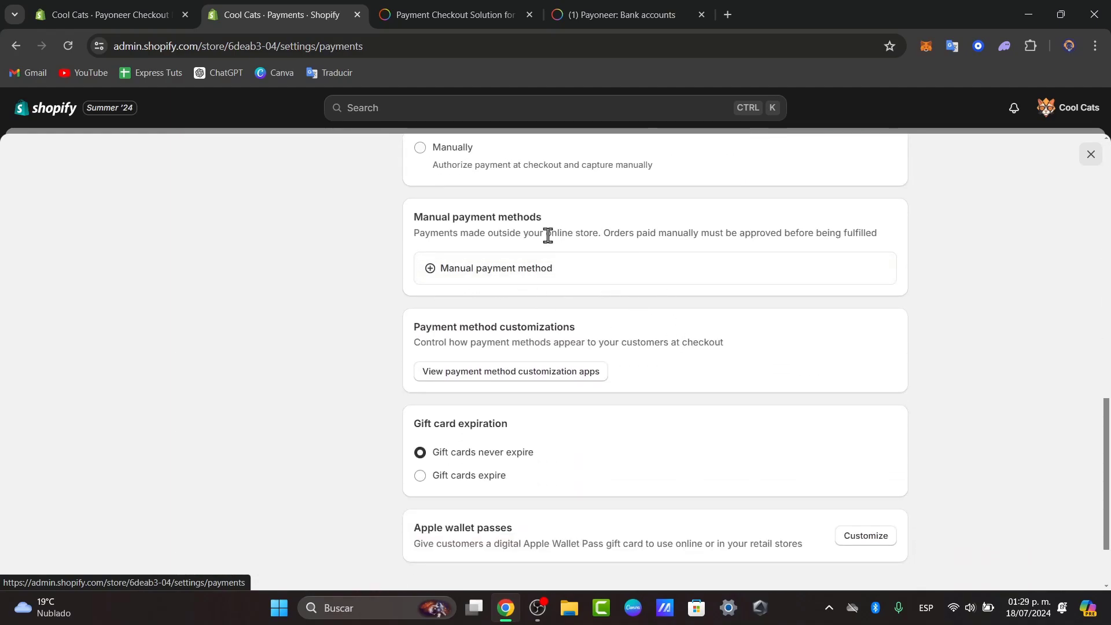
pyautogui.click(549, 272)
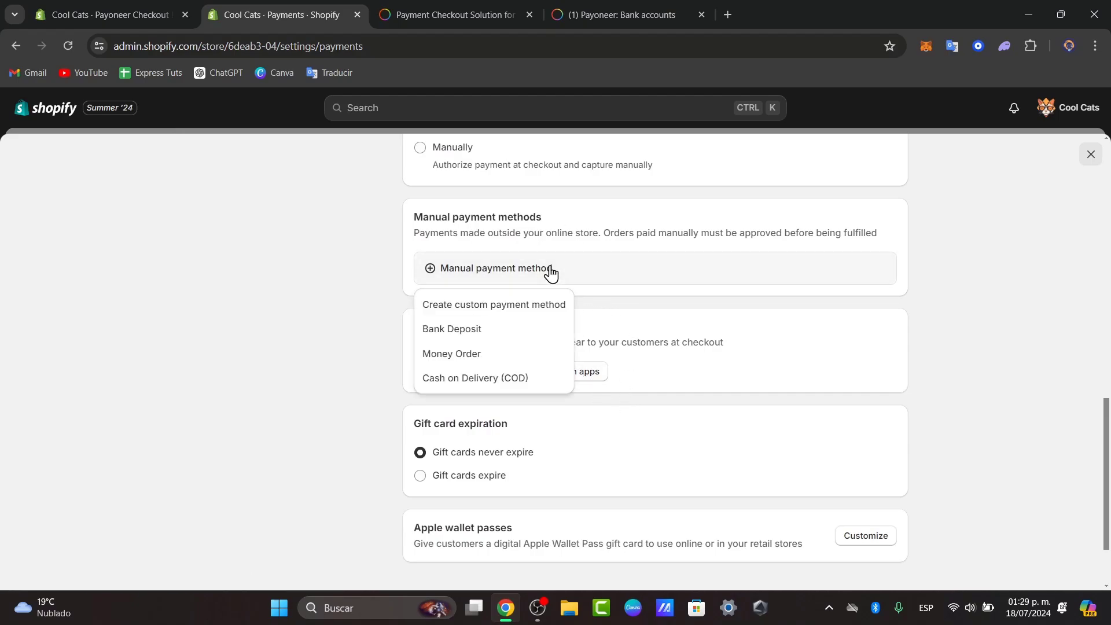
pyautogui.click(555, 311)
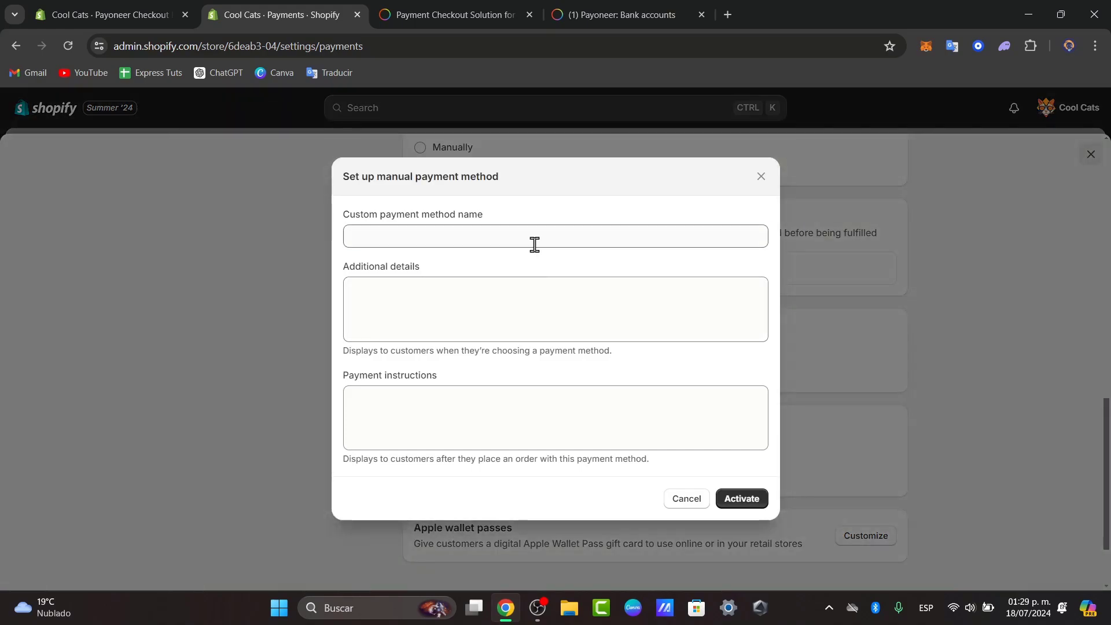
# Name the method Payoneer, enter instructions '1. ACCOUNT PAYONEER', and activate it.
pyautogui.click(532, 244)
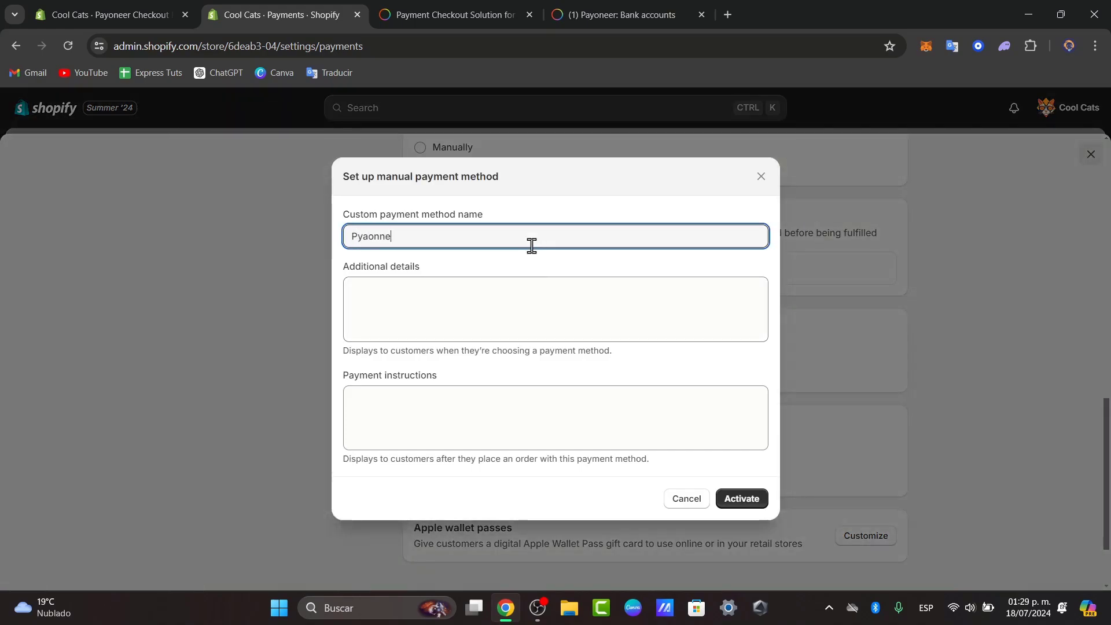
pyautogui.write('Pya')
pyautogui.press('BackSpace')
pyautogui.press('BackSpace')
pyautogui.write('ayoneer')
pyautogui.click(576, 289)
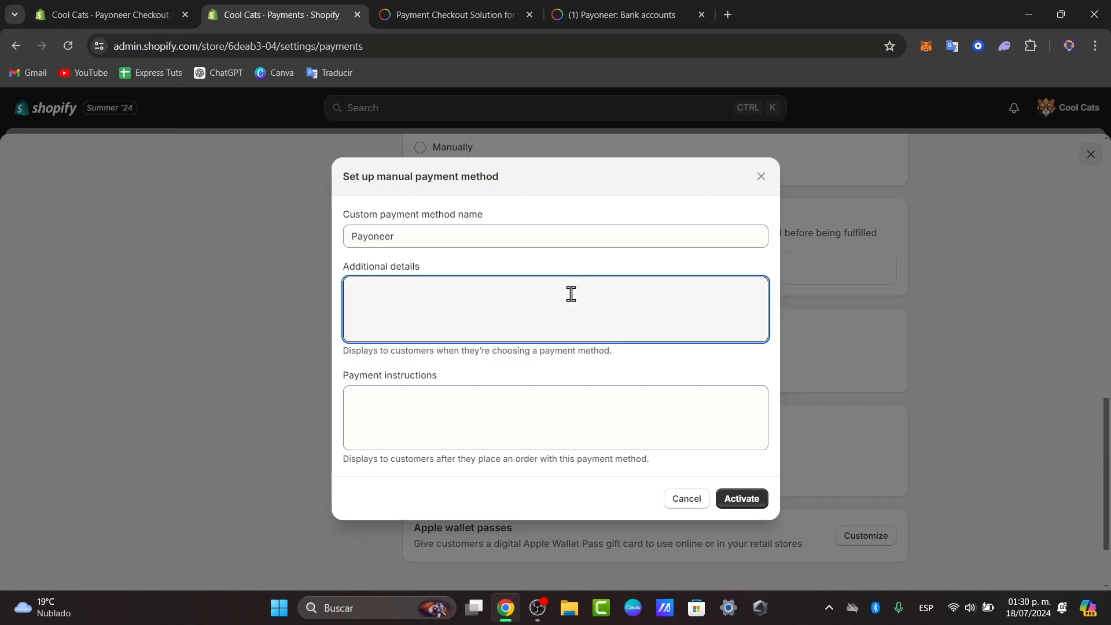
pyautogui.click(545, 401)
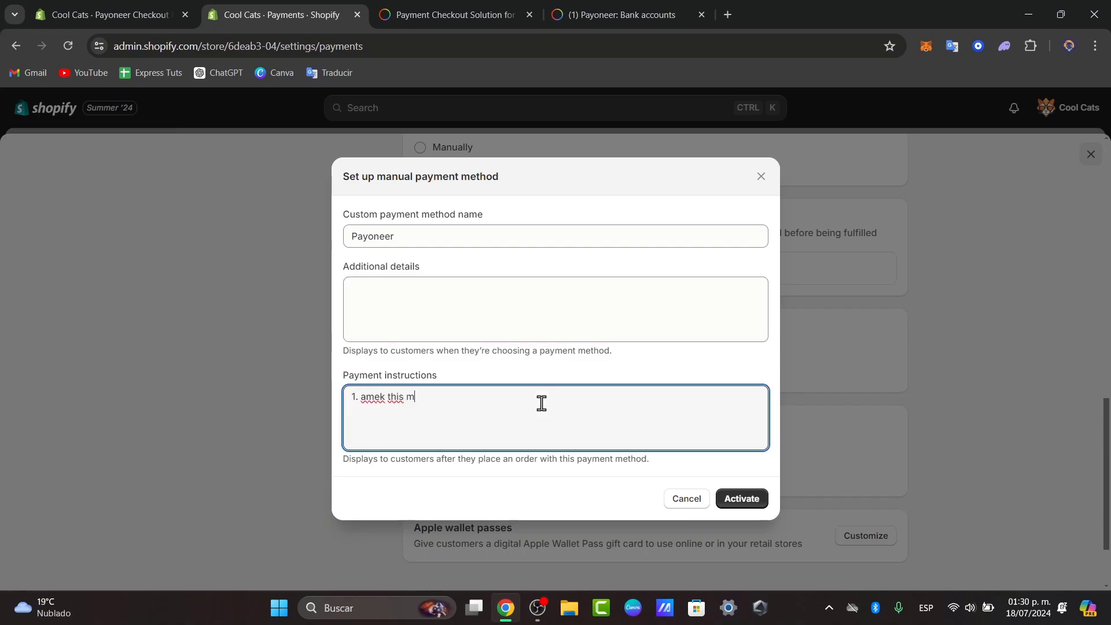
pyautogui.write('1. am')
pyautogui.press('BackSpace')
pyautogui.press('BackSpace')
pyautogui.write('ACCOUNT PAYONEER')
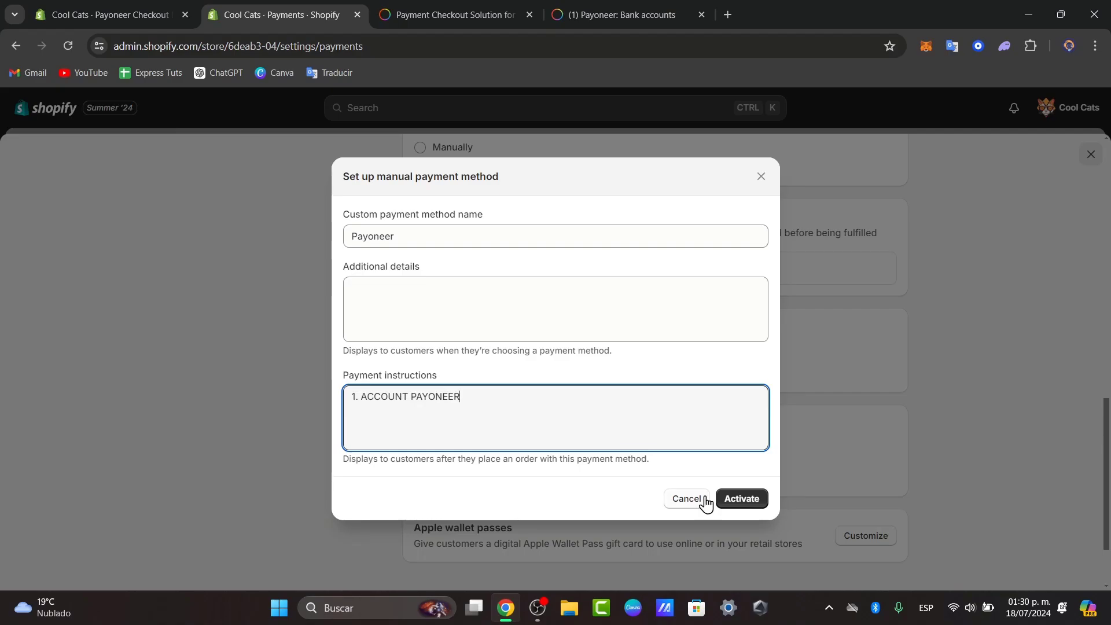
pyautogui.click(763, 501)
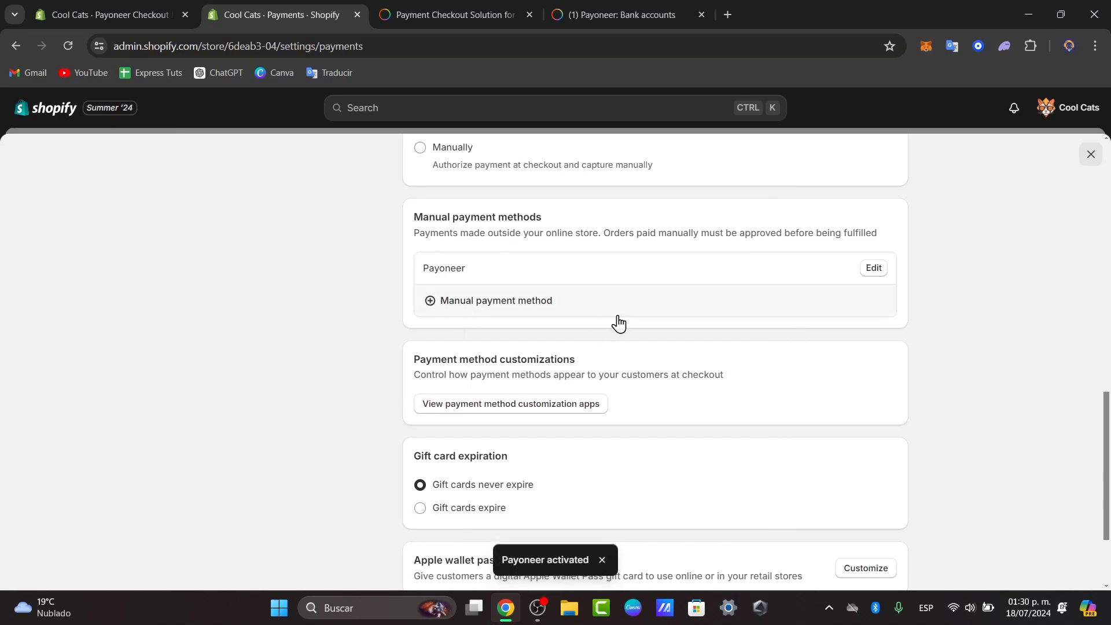
# Open the Apple wallet pass customisation and close it without changes.
pyautogui.scroll(-3, 618, 324)
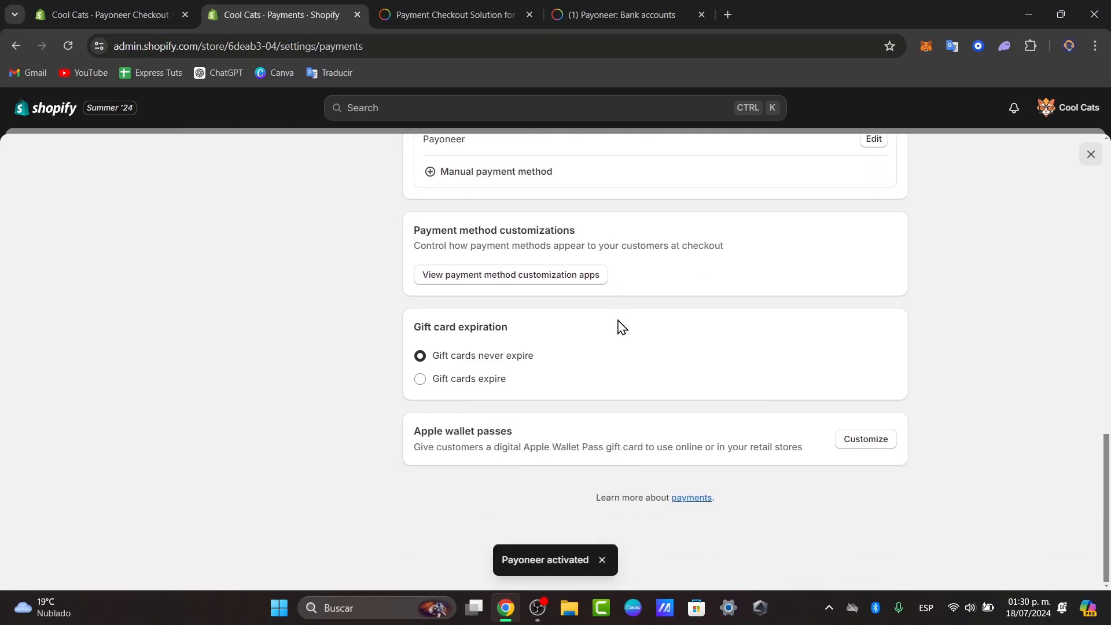
pyautogui.click(879, 440)
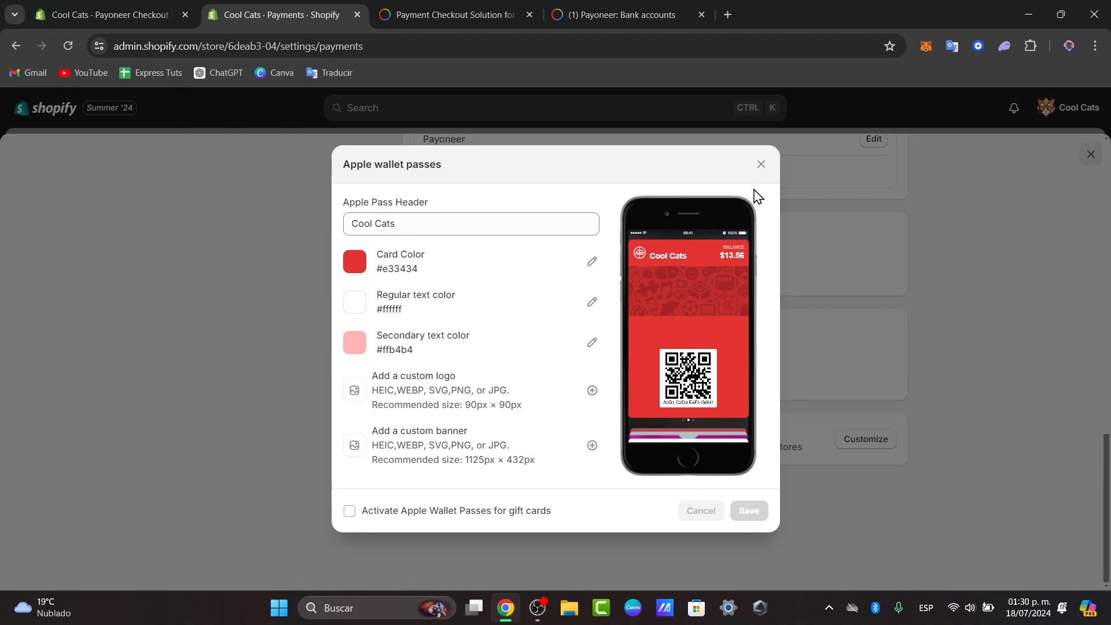
pyautogui.click(761, 166)
pyautogui.scroll(10, 764, 295)
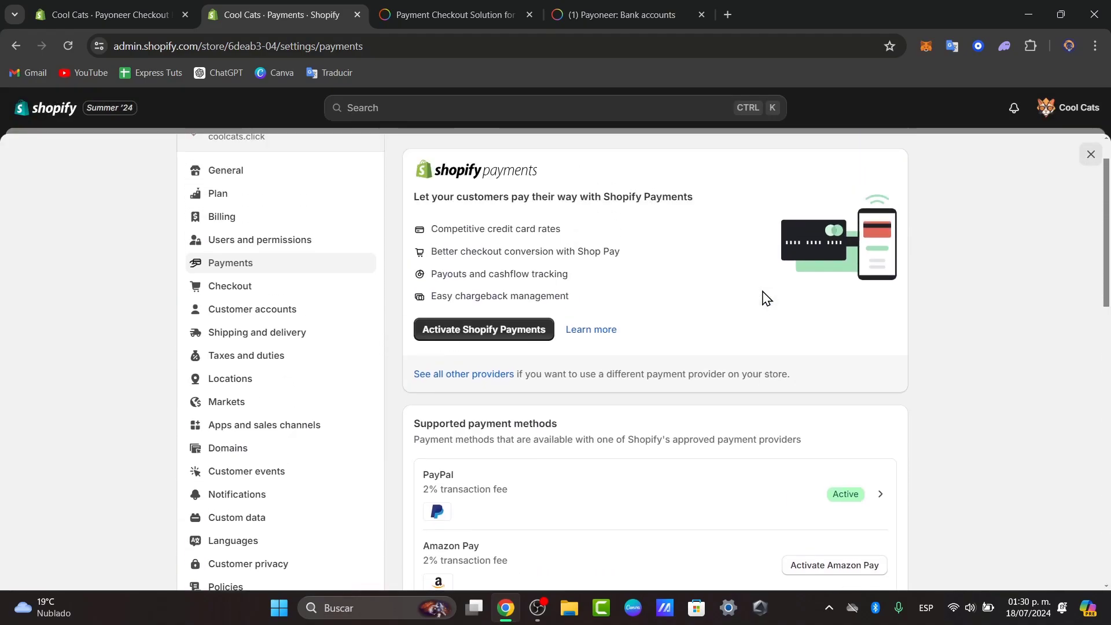
pyautogui.scroll(2, 547, 292)
pyautogui.scroll(-2, 521, 345)
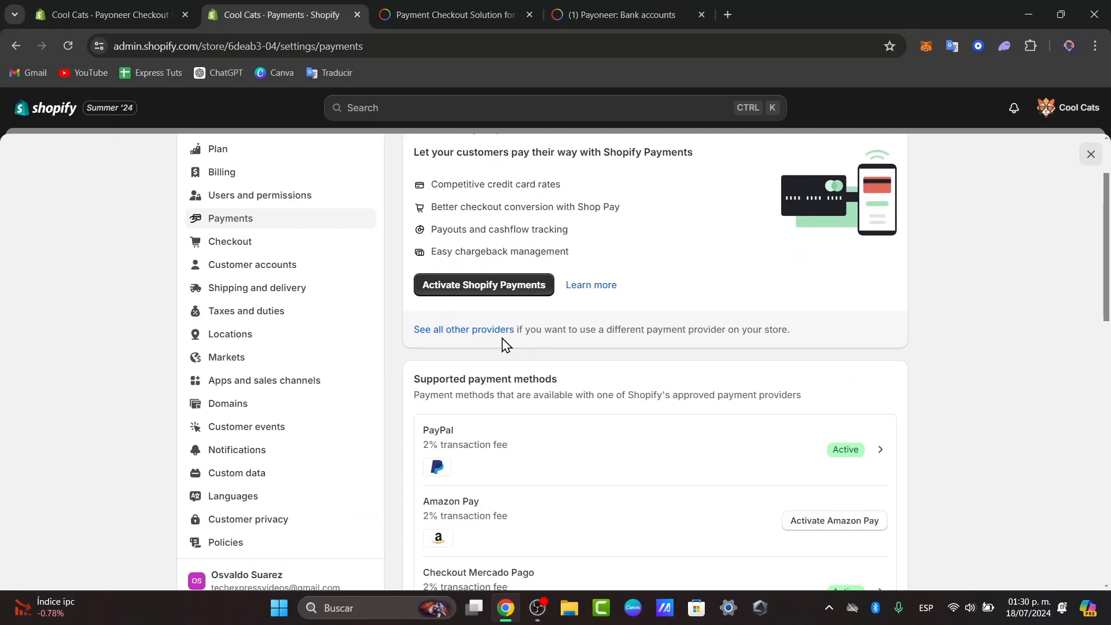
# Filter all third-party providers by Google Pay, Apple Pay and Mastercard.
pyautogui.click(492, 330)
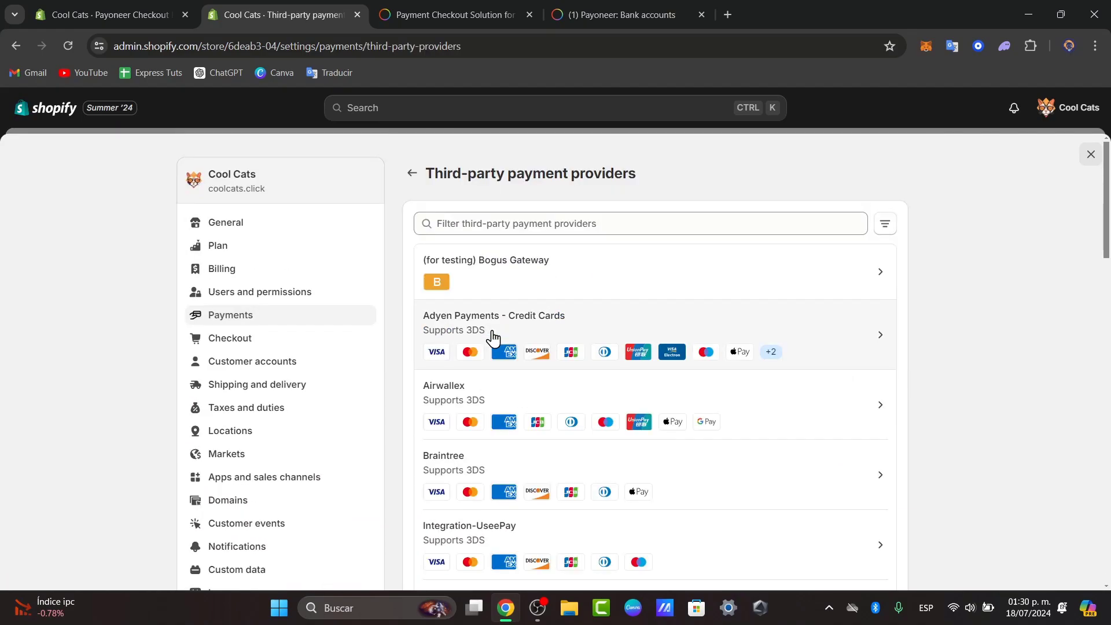
pyautogui.click(680, 227)
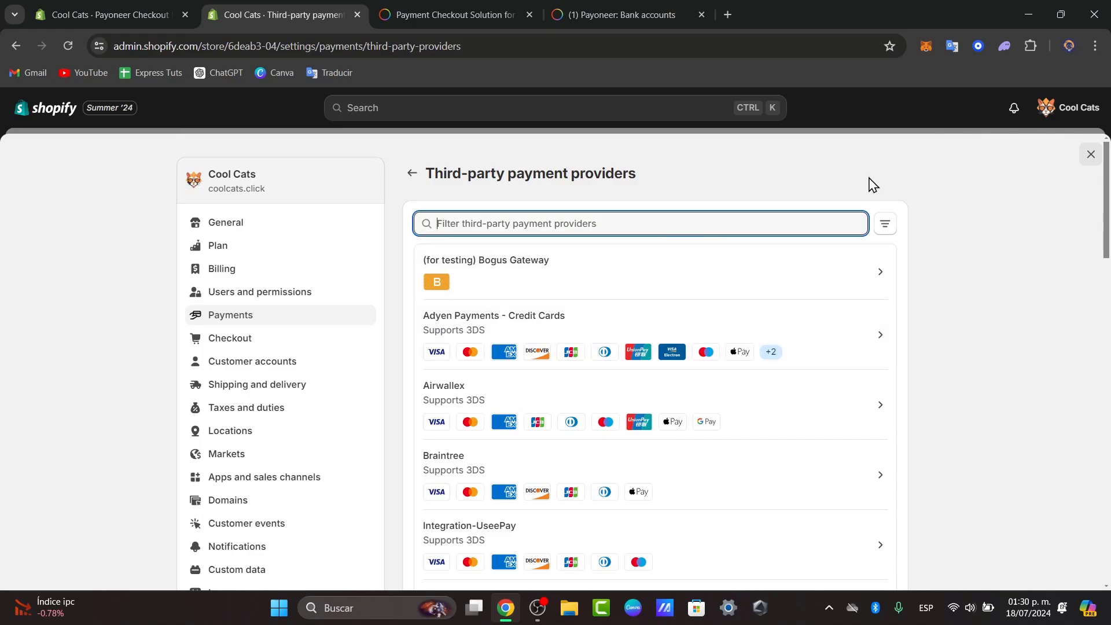
pyautogui.click(885, 225)
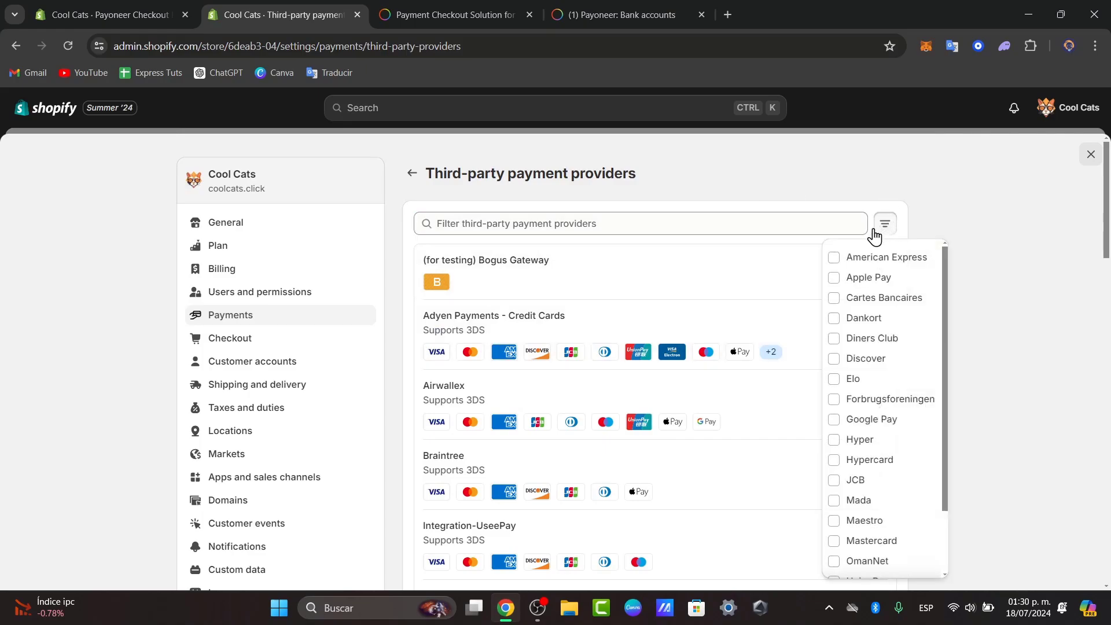
pyautogui.click(897, 428)
pyautogui.click(868, 283)
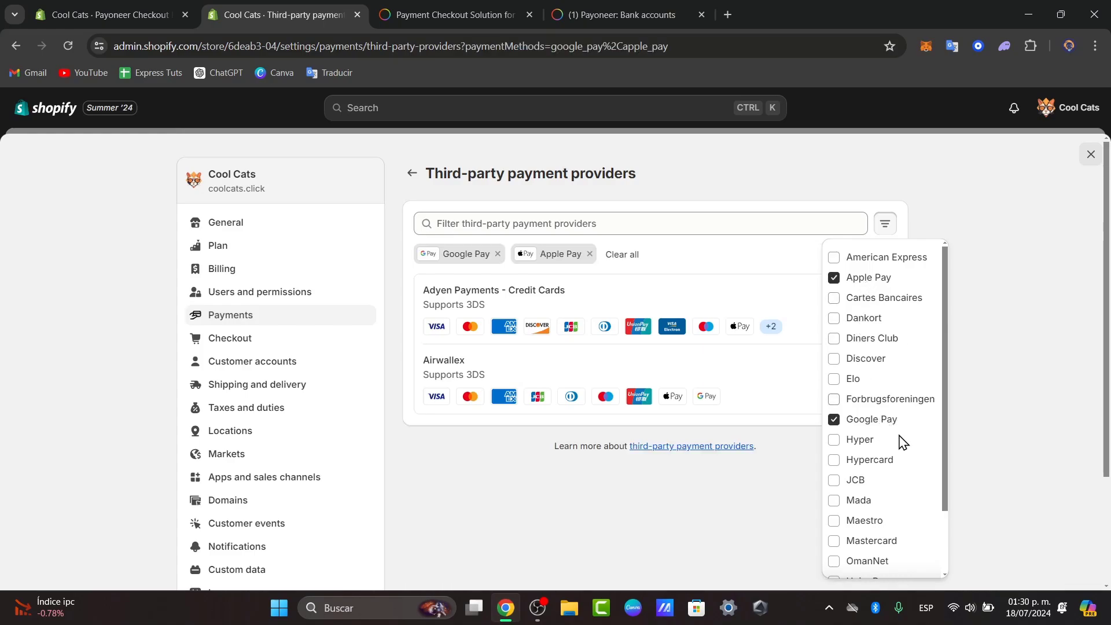
pyautogui.click(851, 540)
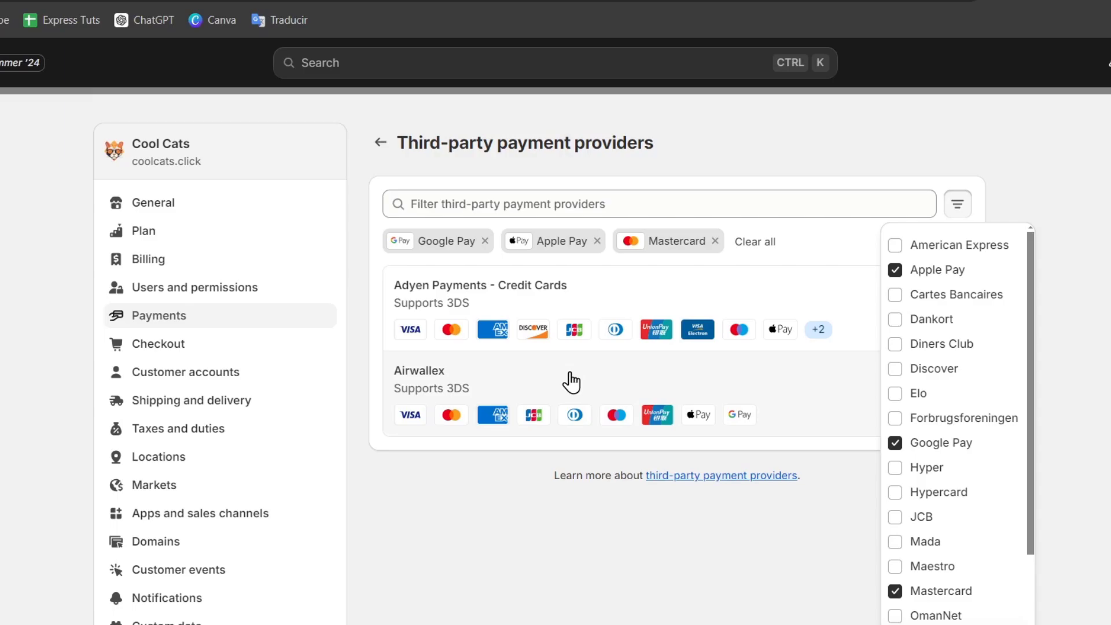
pyautogui.click(1097, 152)
# Close Shopify settings and read the most recent Payoneer account notification.
pyautogui.press('Escape')
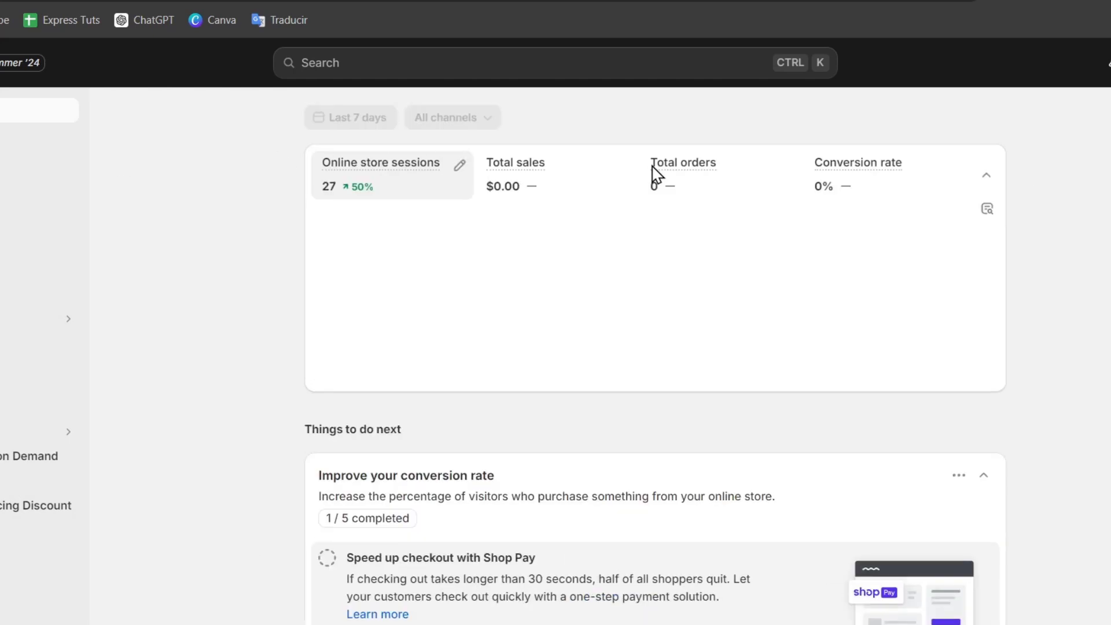
pyautogui.moveTo(653, 175)
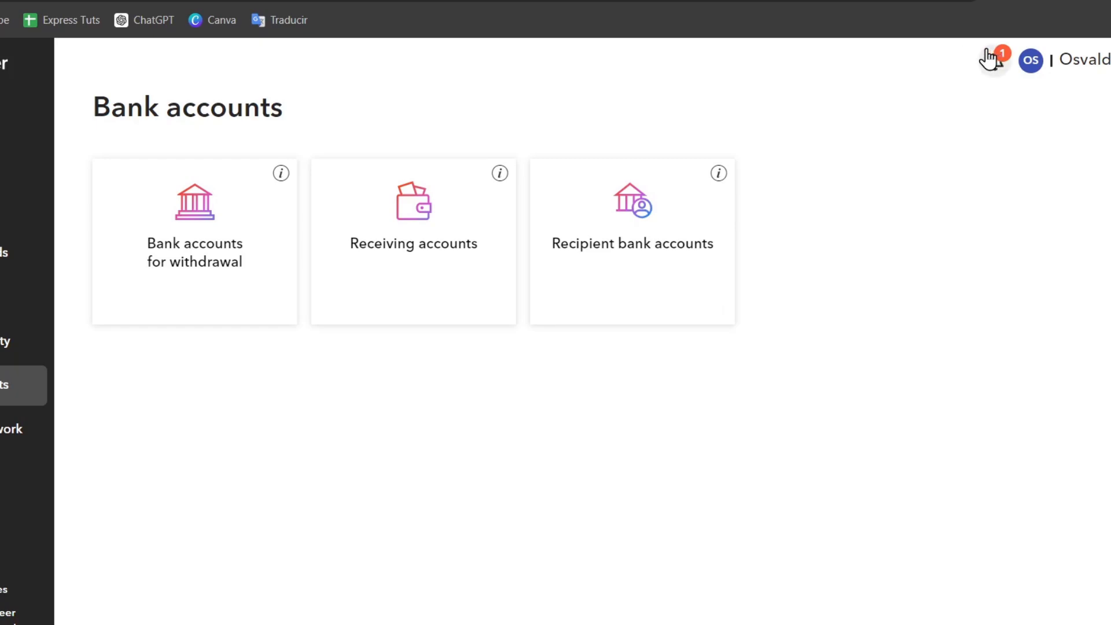
pyautogui.click(990, 60)
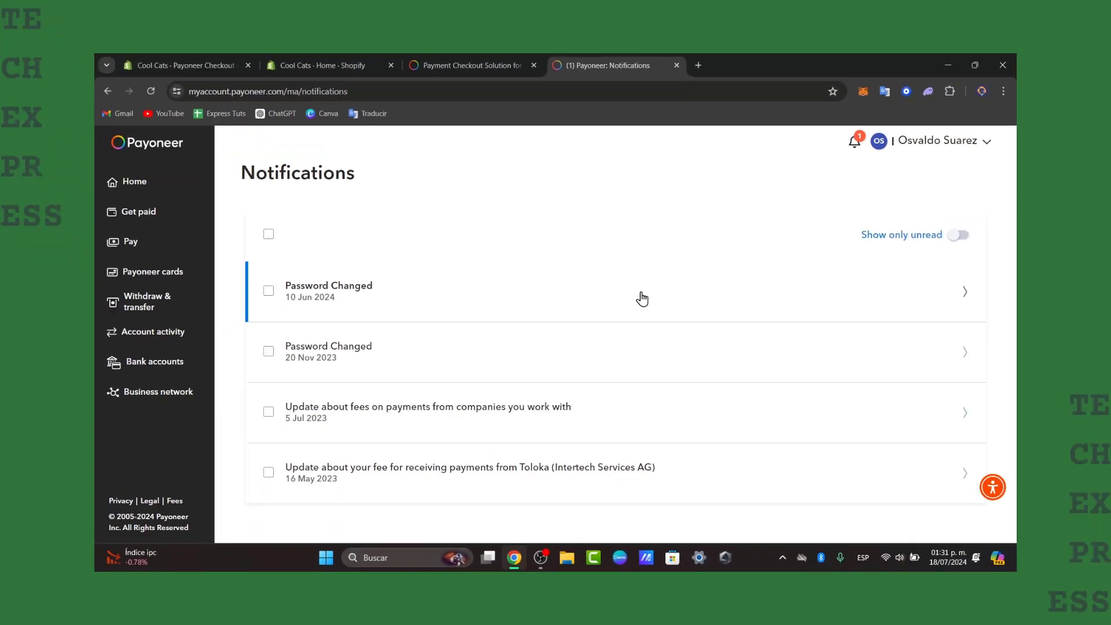
pyautogui.click(681, 291)
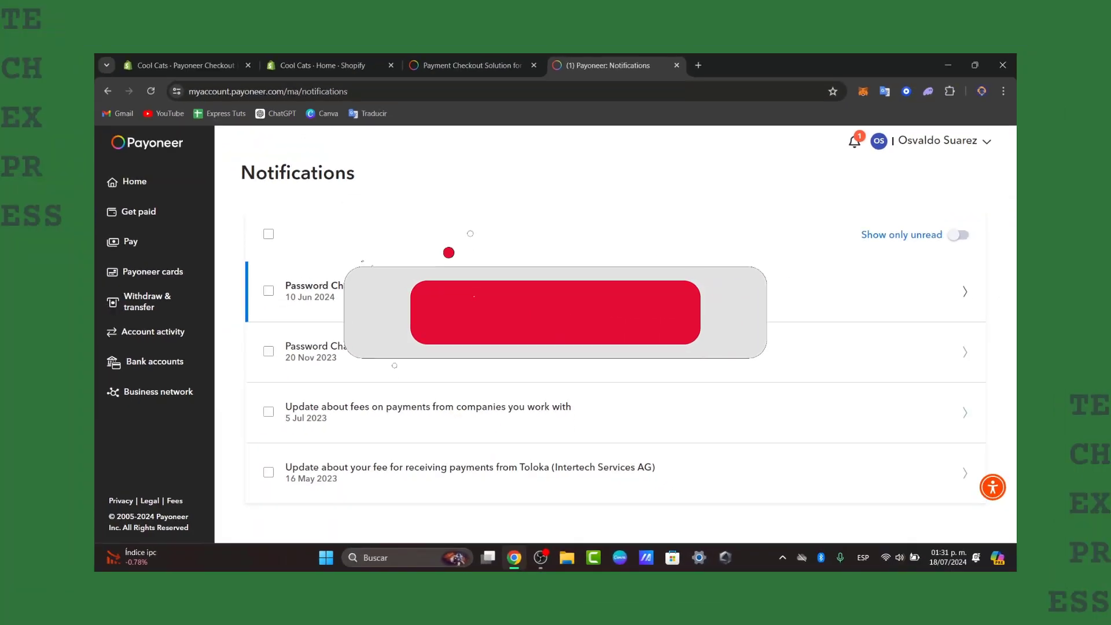
# Glance at the Payoneer Checkout page, then return to the Cool Cats Shopify Home dashboard.
pyautogui.click(493, 55)
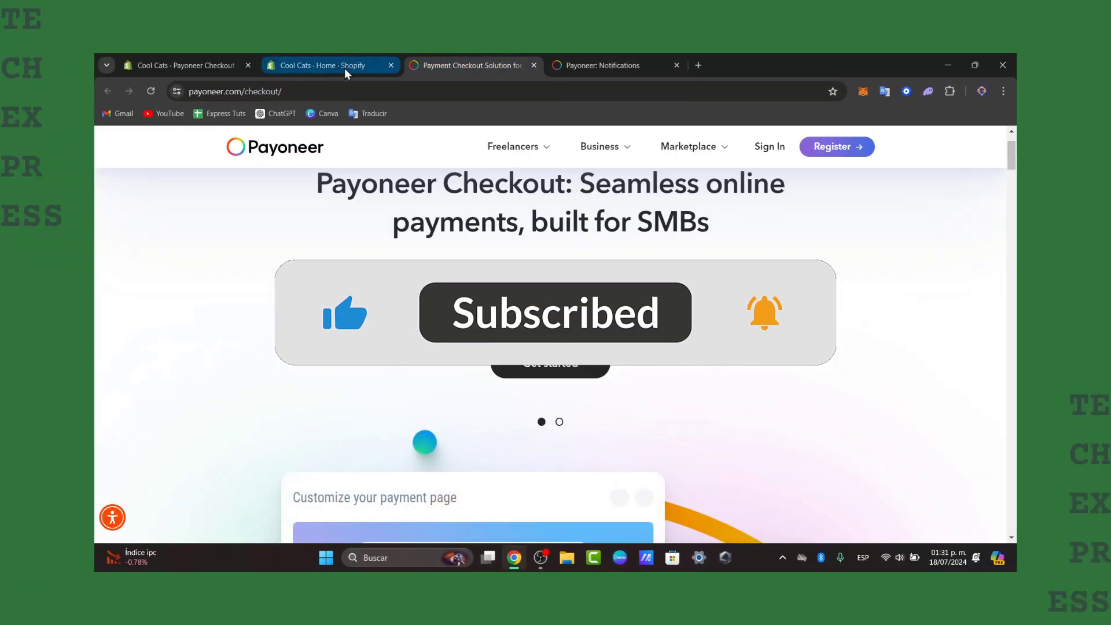
pyautogui.moveTo(335, 70)
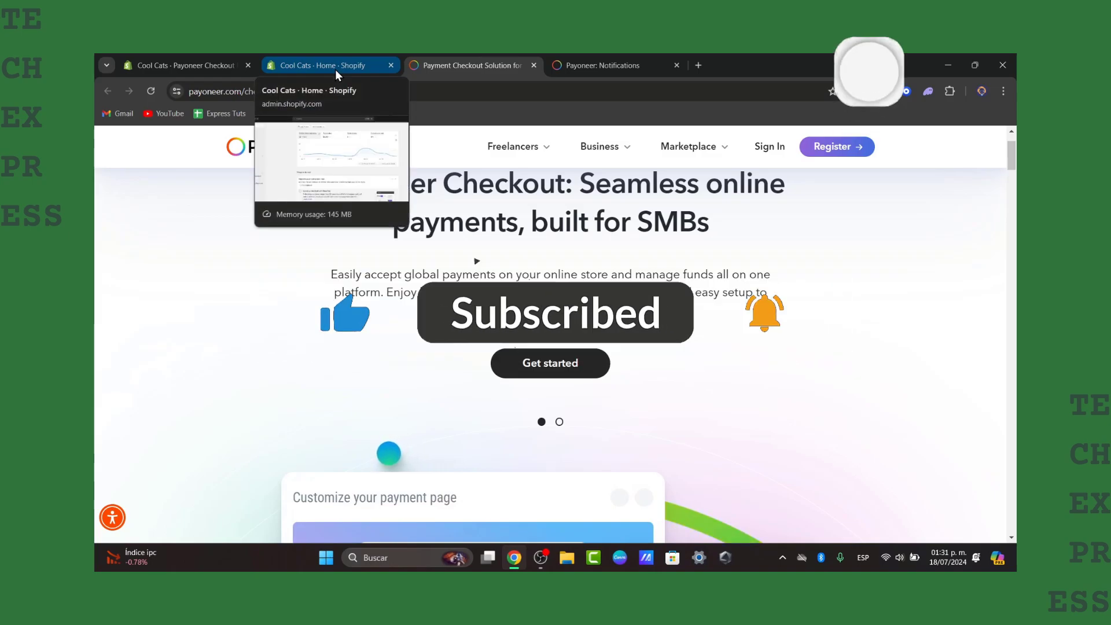
pyautogui.click(327, 58)
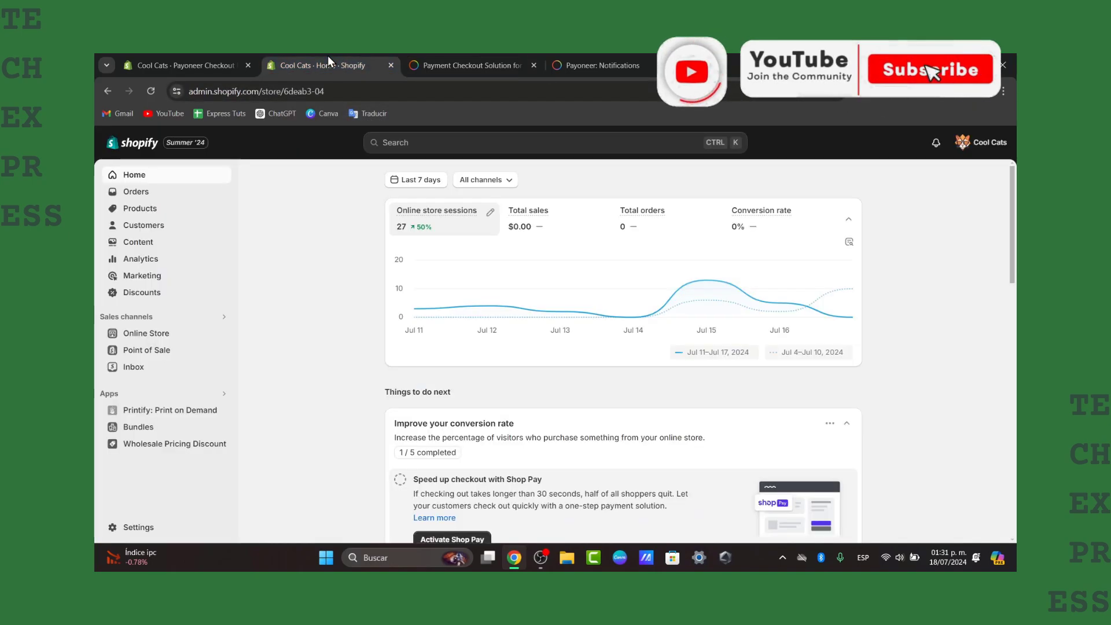